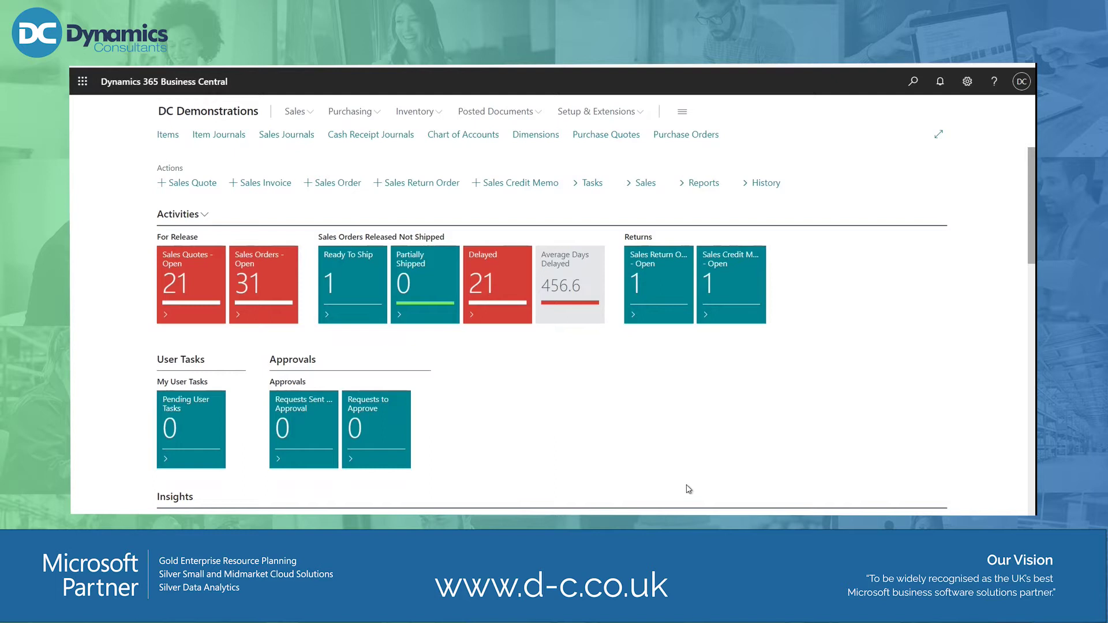
Step: From the Purchase Orders list, create a new blank purchase order and expand its General details
left_click(359, 115)
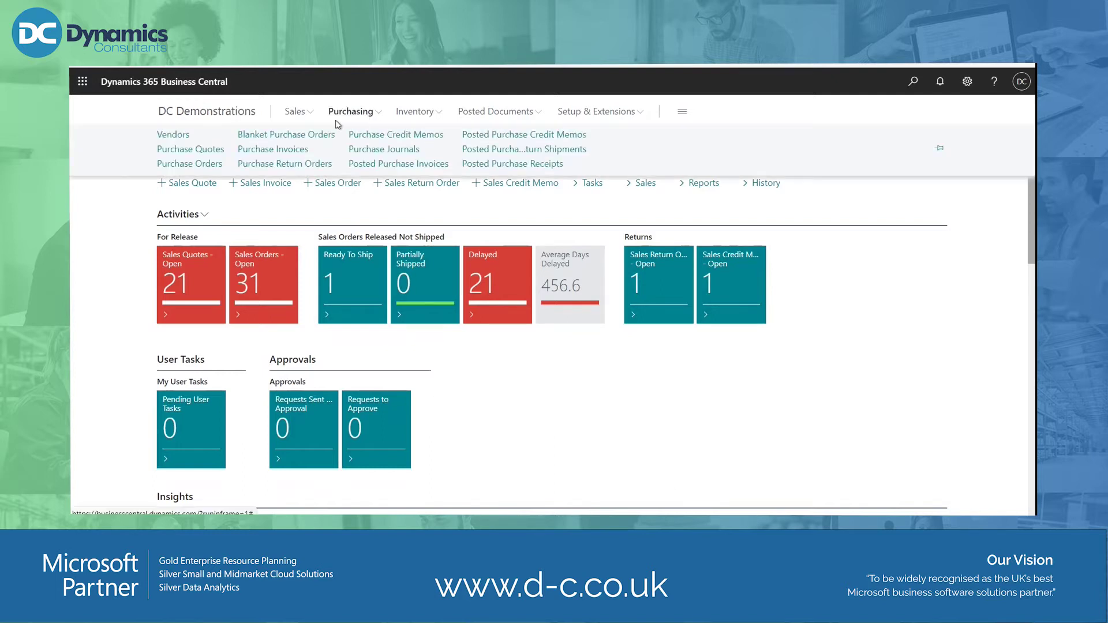
left_click(183, 165)
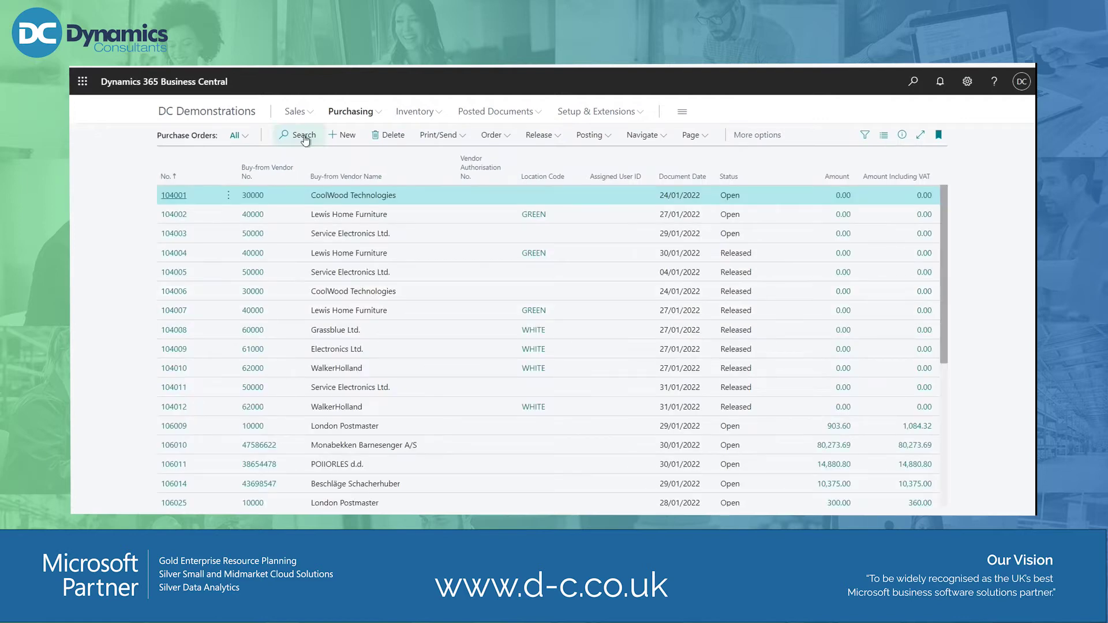
key("alt+n")
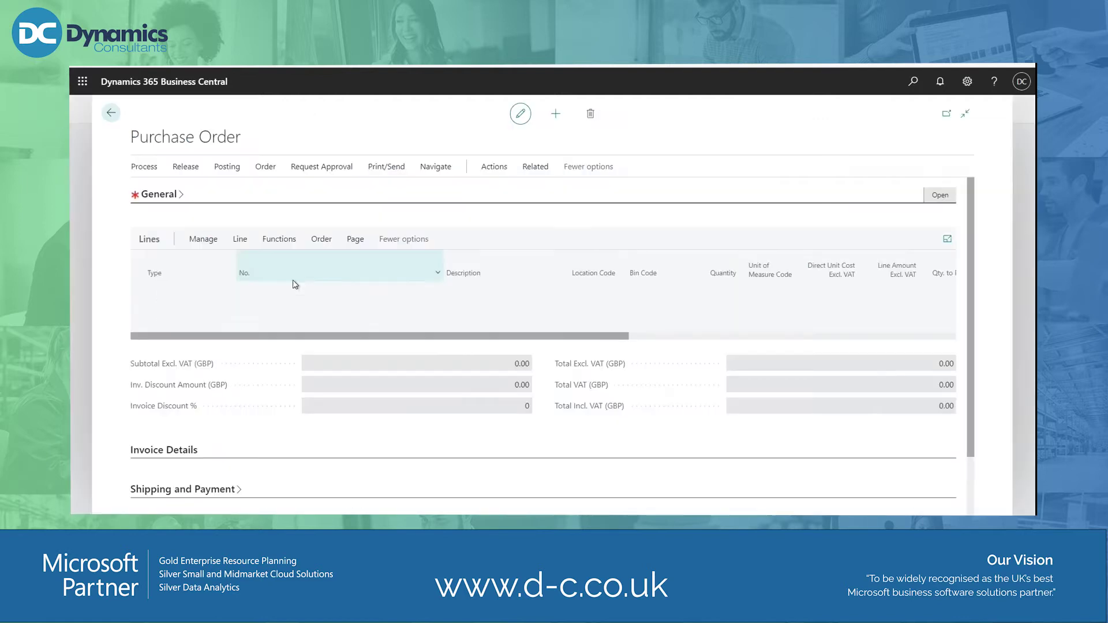
left_click(159, 194)
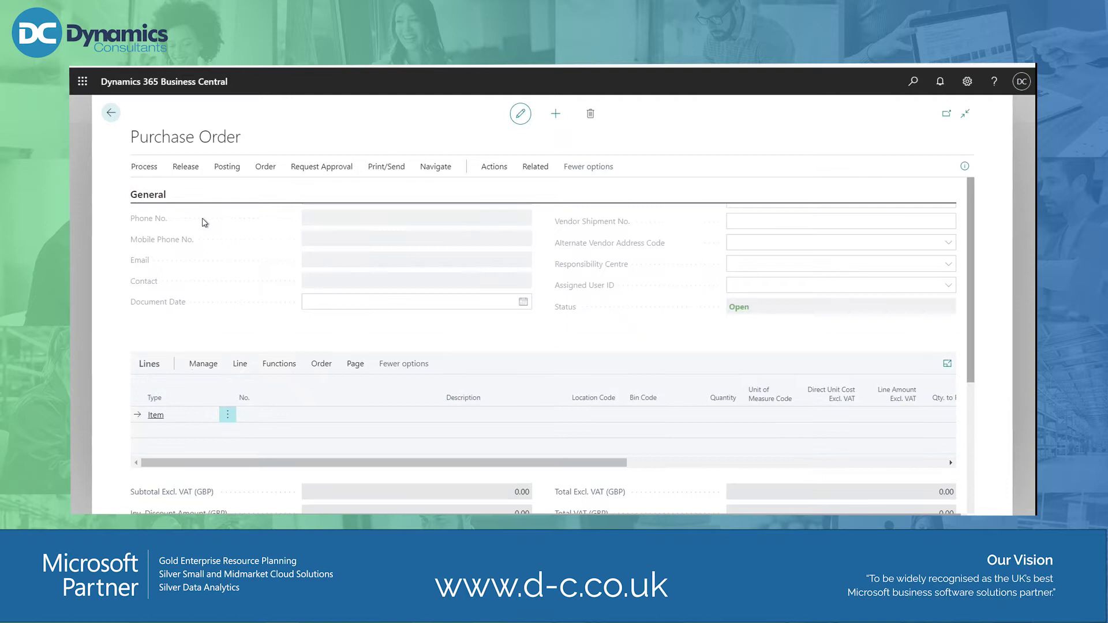
Step: Assign vendor 10000 London Postmaster to the order, which becomes purchase order 106035
left_click(333, 245)
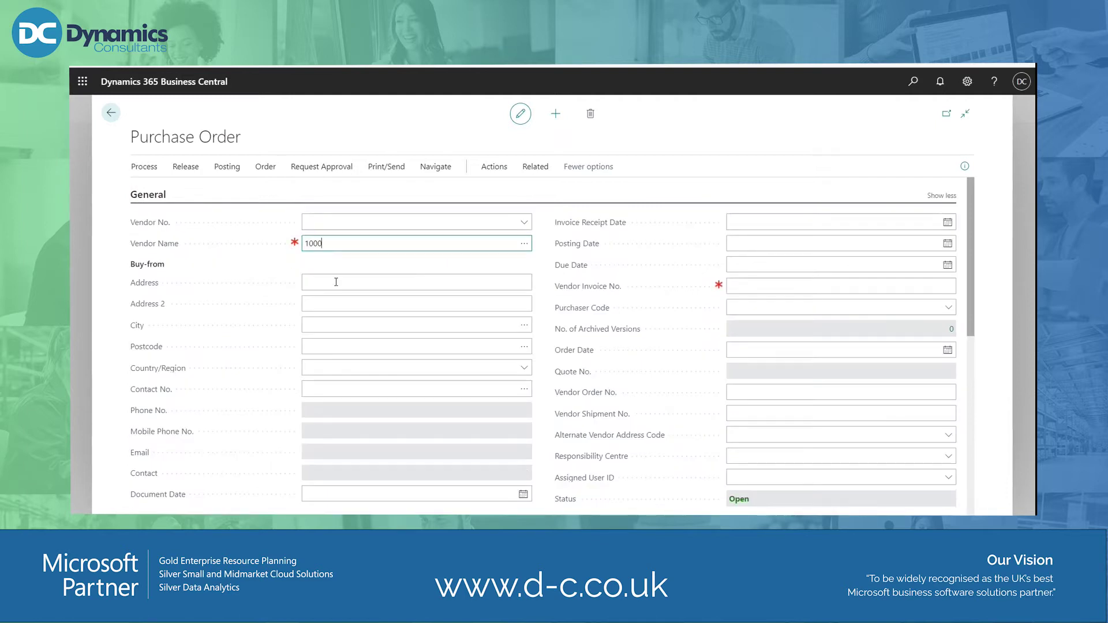
type("1000")
left_click(524, 242)
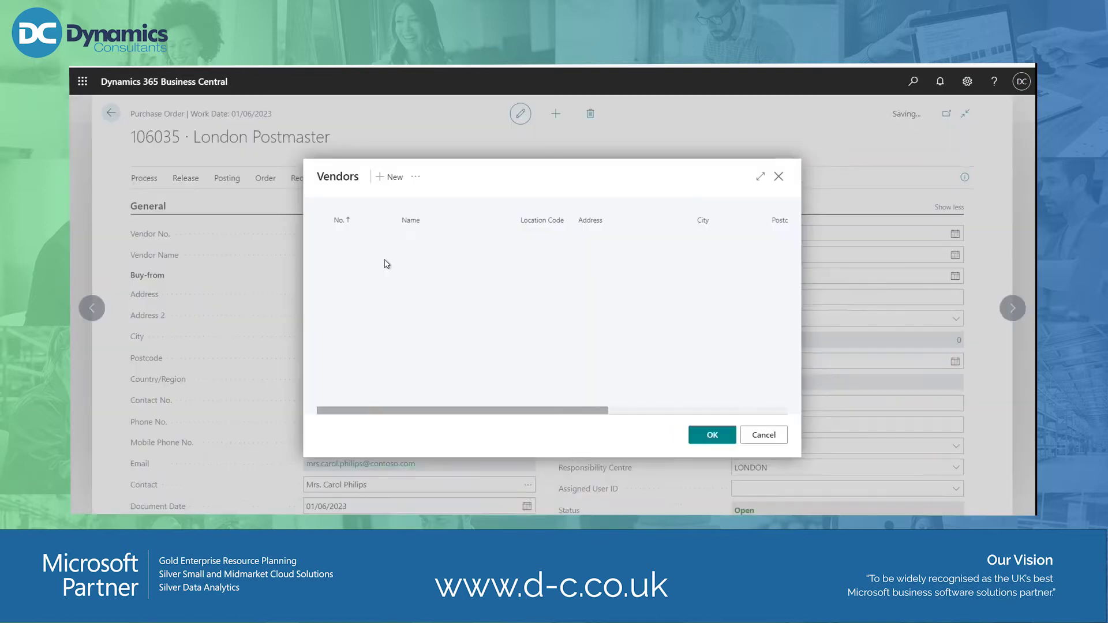
key("Return")
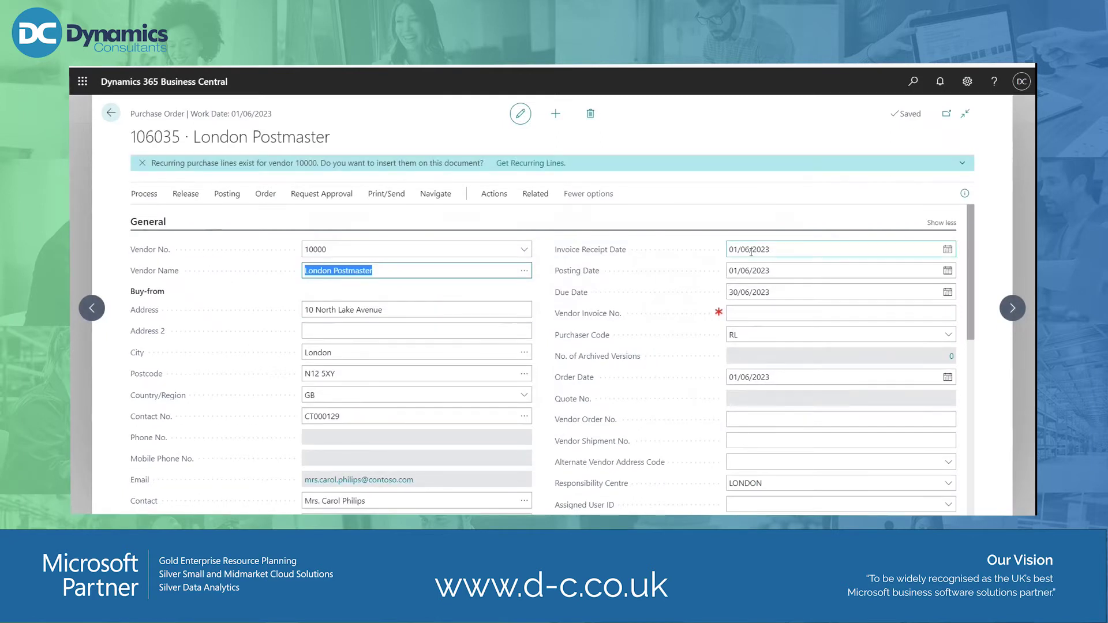
left_click(166, 222)
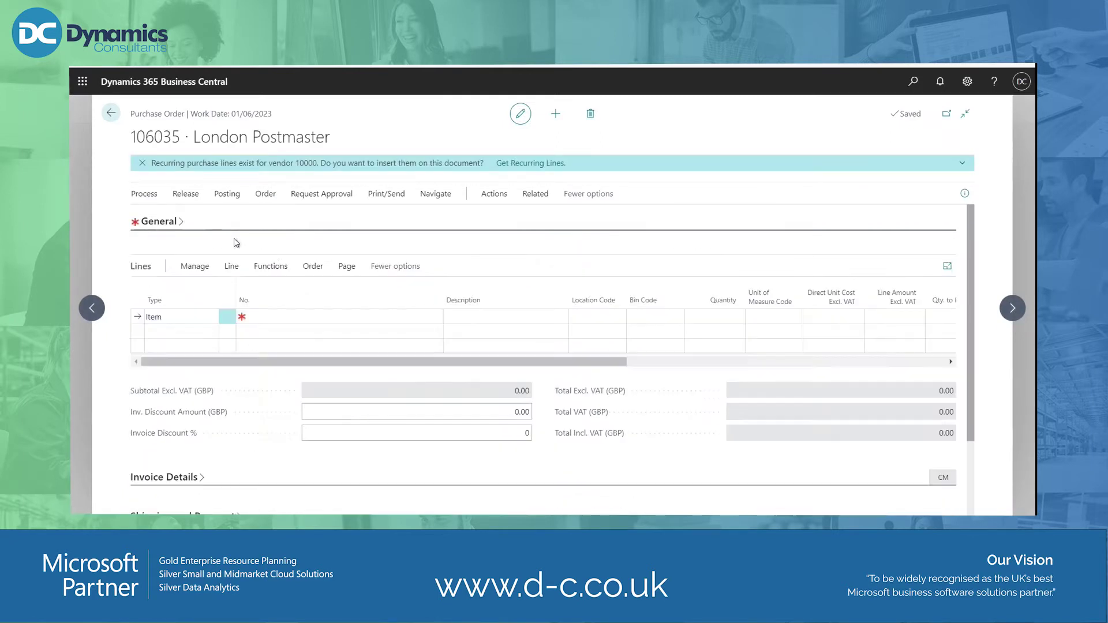
Step: Add a line for 1 PALLET of item 80100 Printing Paper at location YELLOW, costing 96.00
left_click(266, 322)
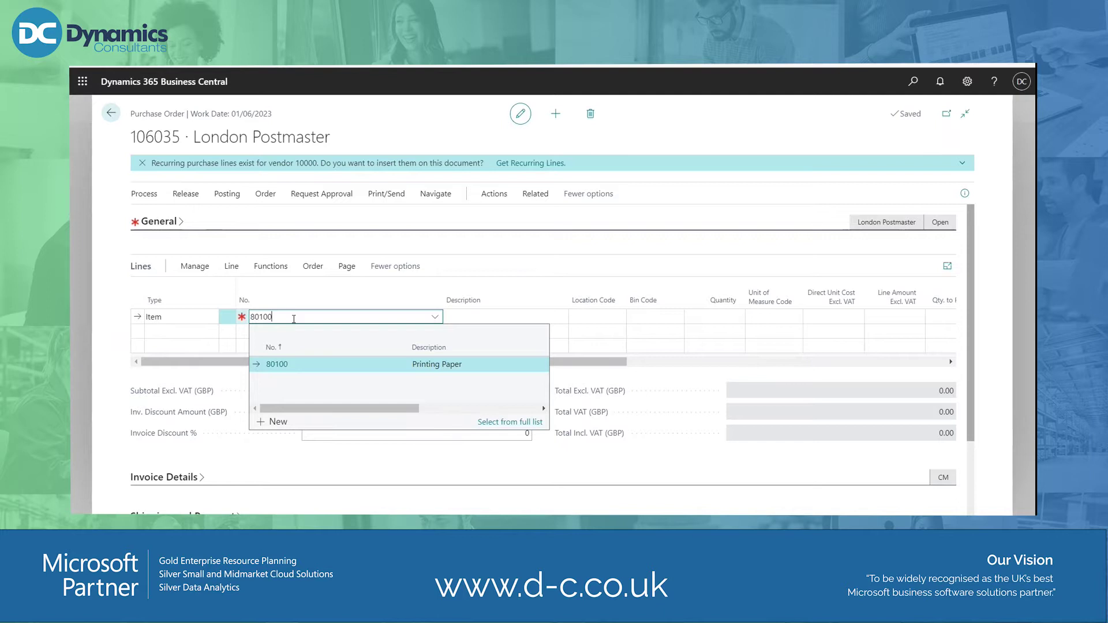
left_click(289, 364)
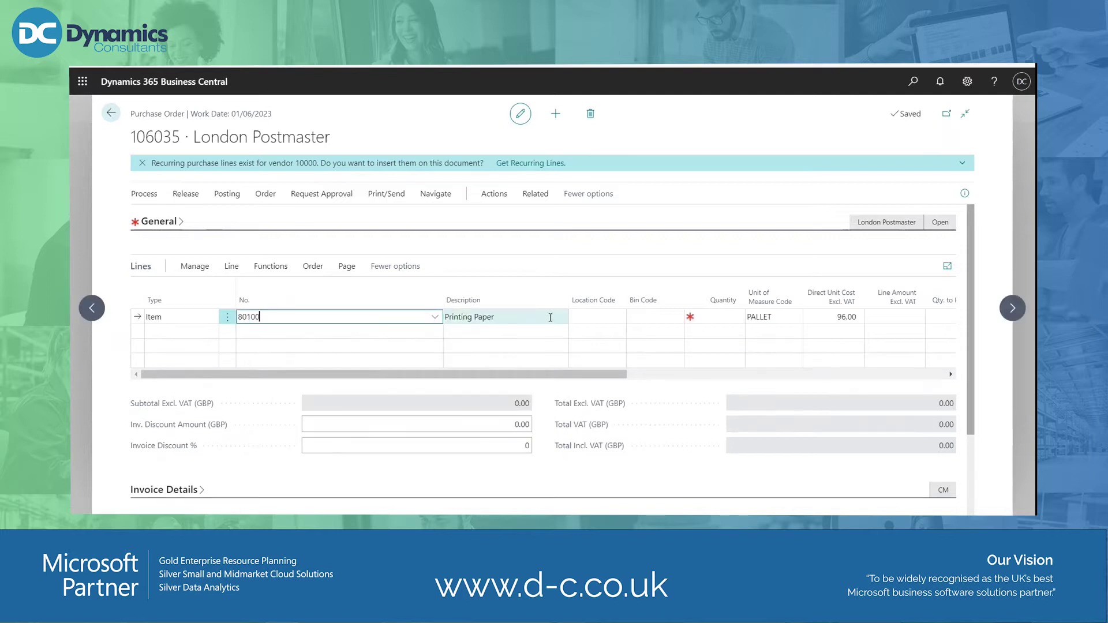
left_click(594, 317)
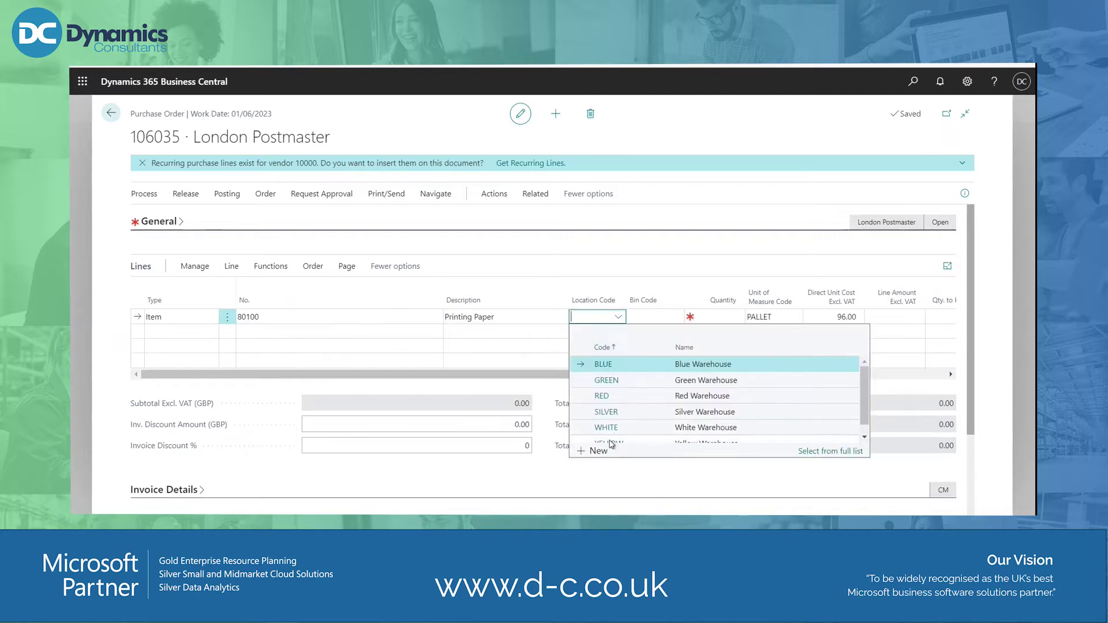
scroll(610, 443, "down", 1)
left_click(610, 430)
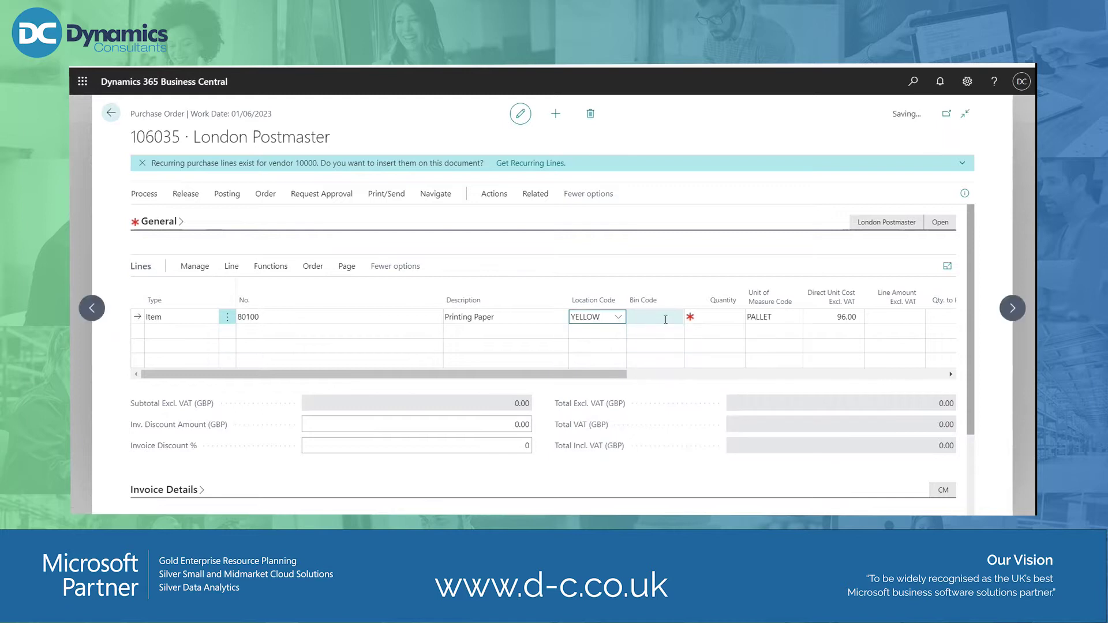
left_click(713, 317)
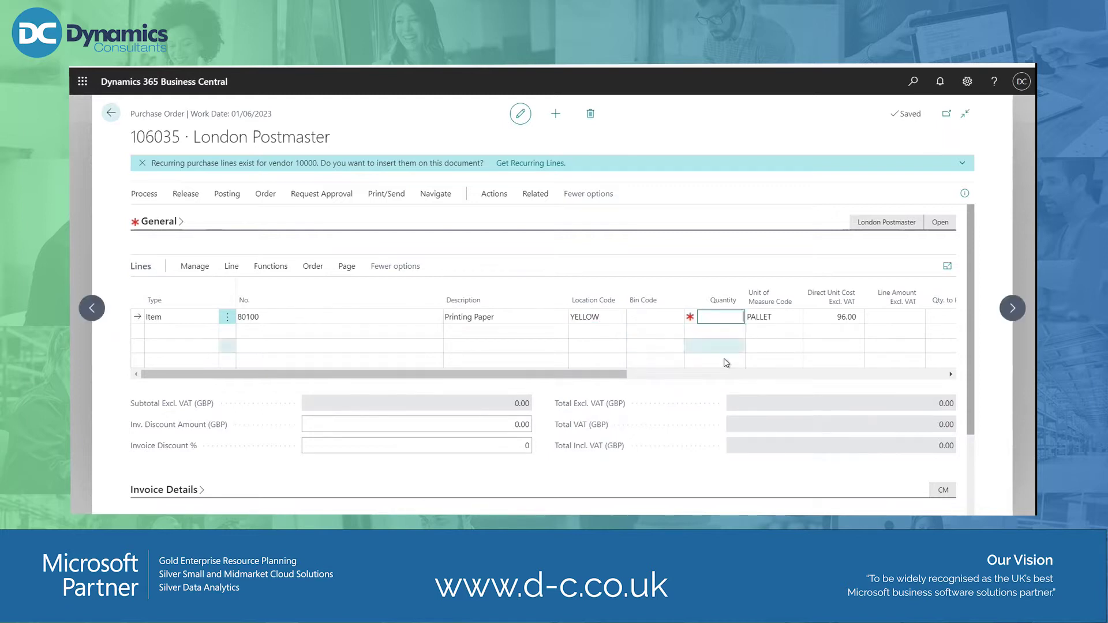
key("Tab")
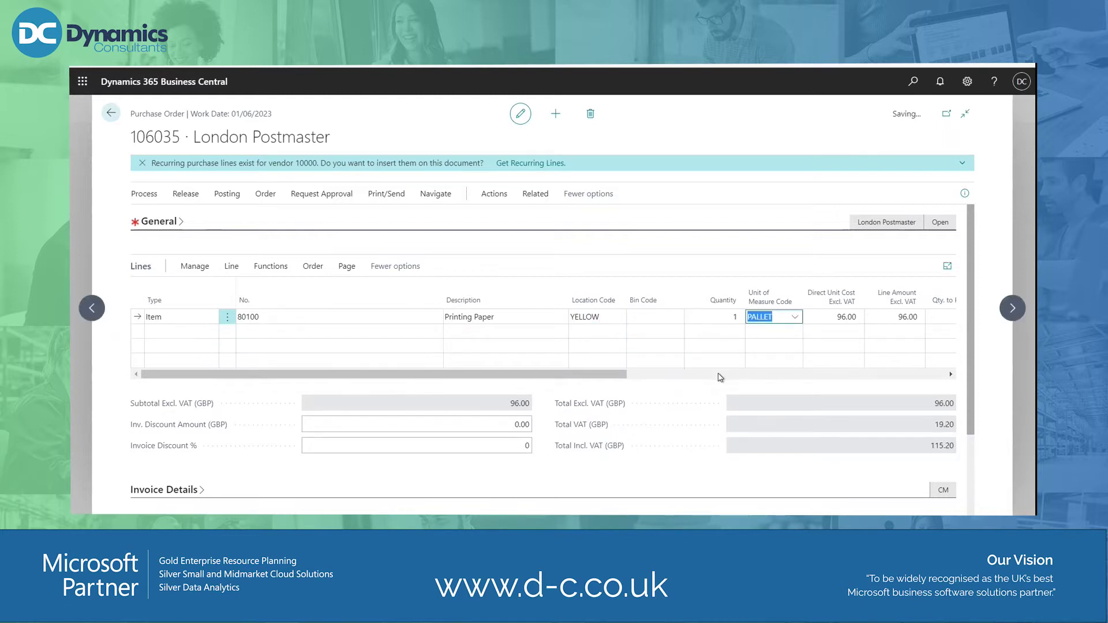
left_click(795, 319)
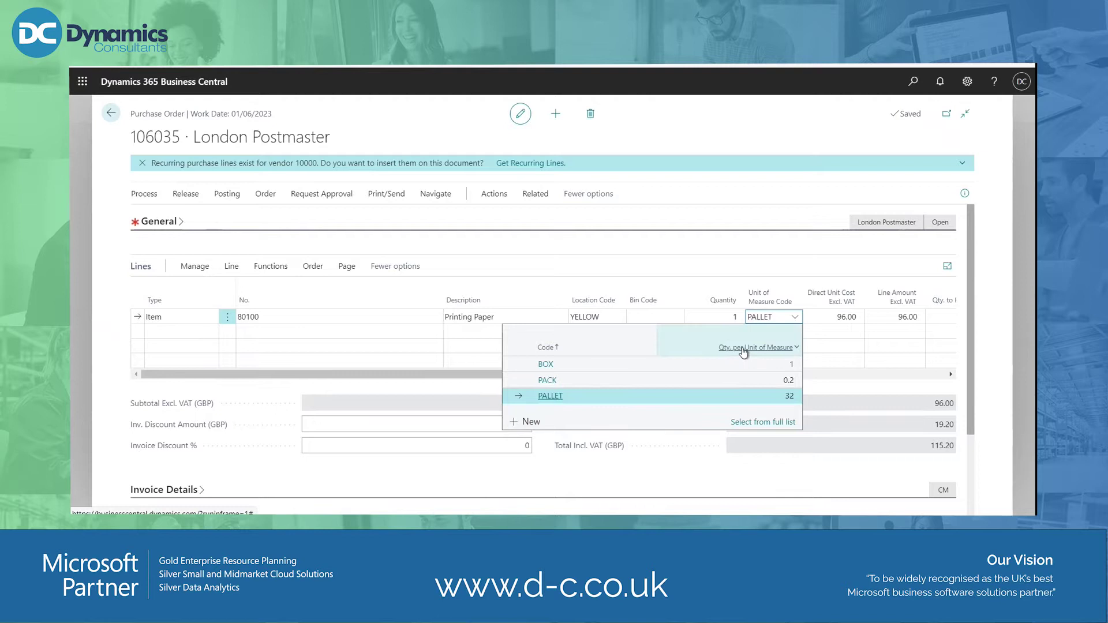
left_click(790, 397)
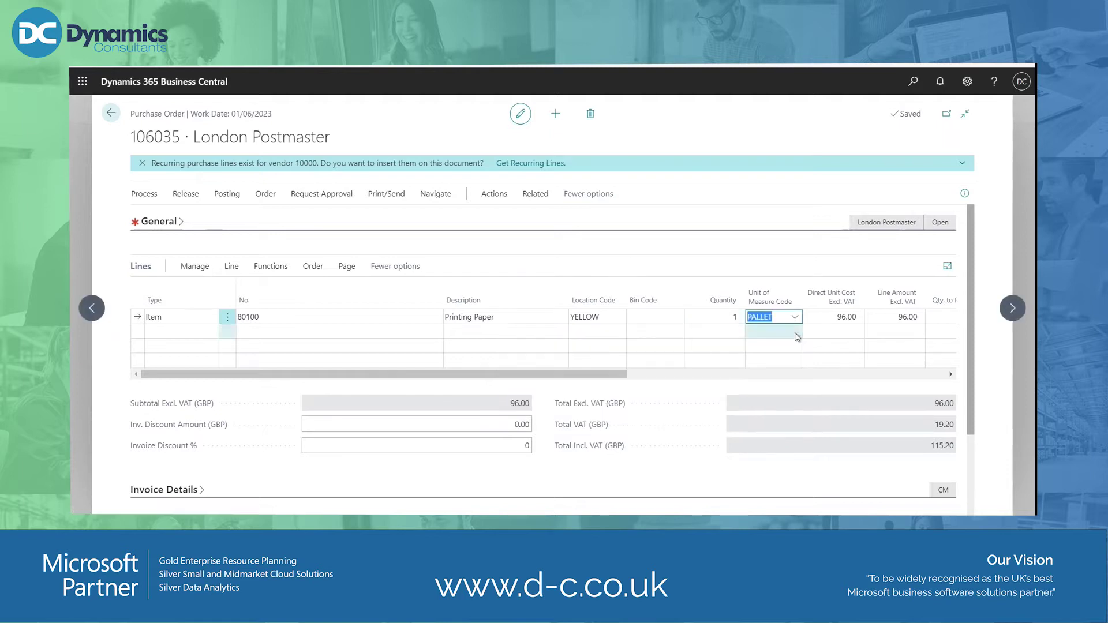
left_click(182, 196)
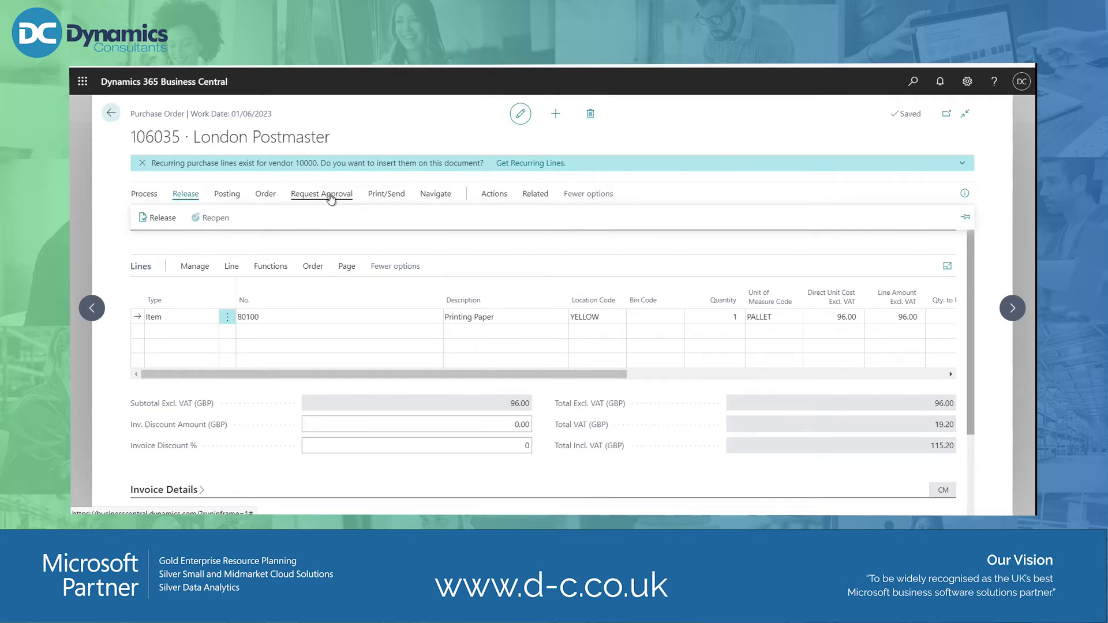
Step: Release purchase order 106035
left_click(152, 219)
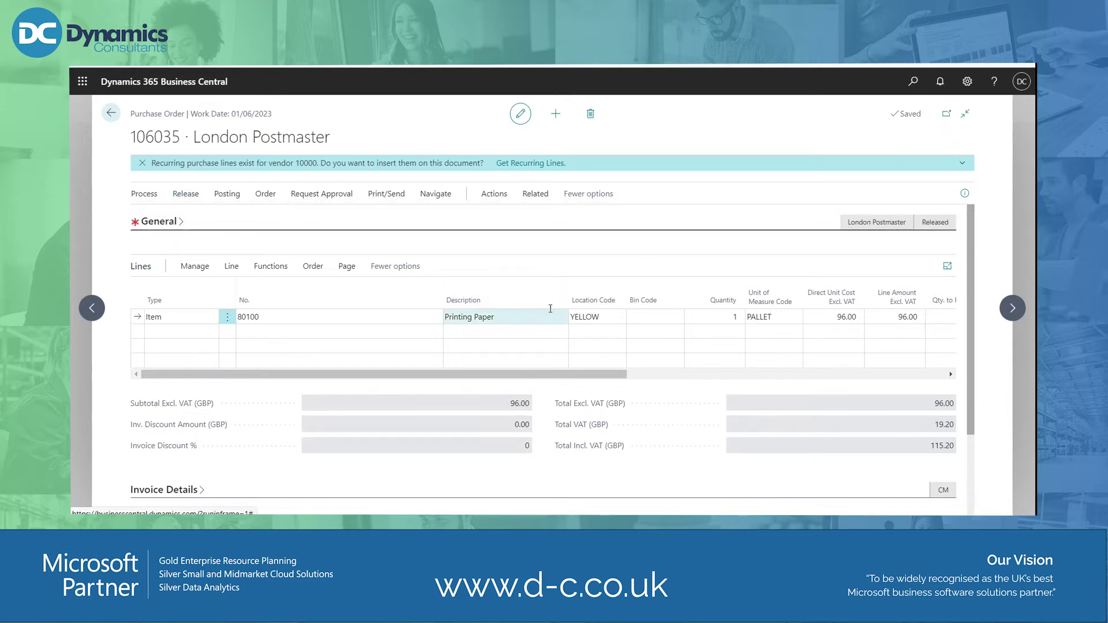
left_click(159, 223)
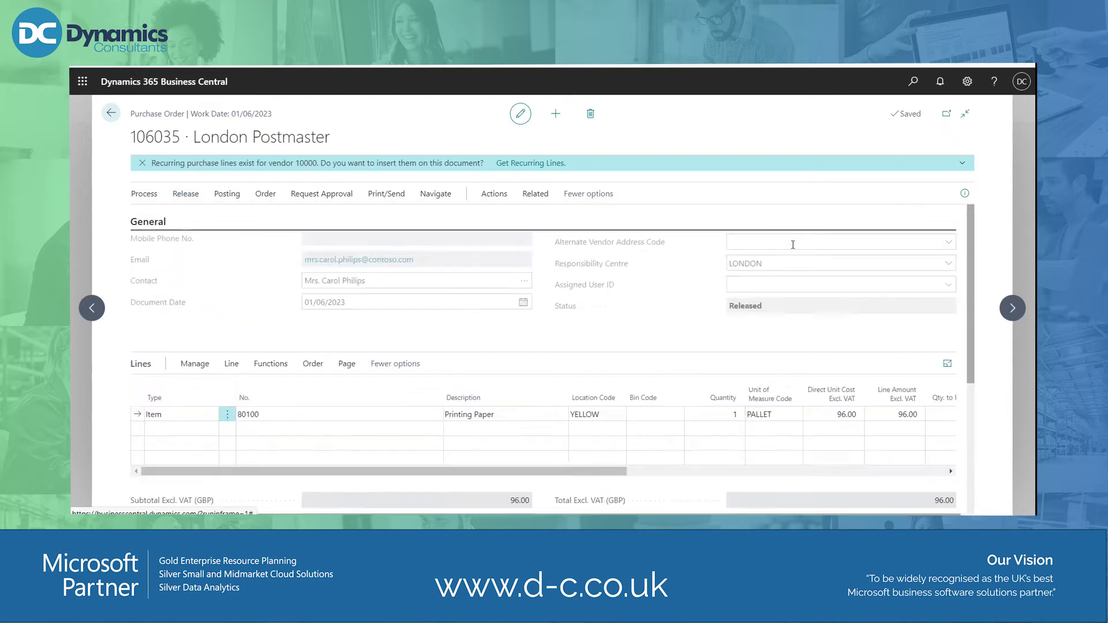
scroll(773, 496, "down", 3)
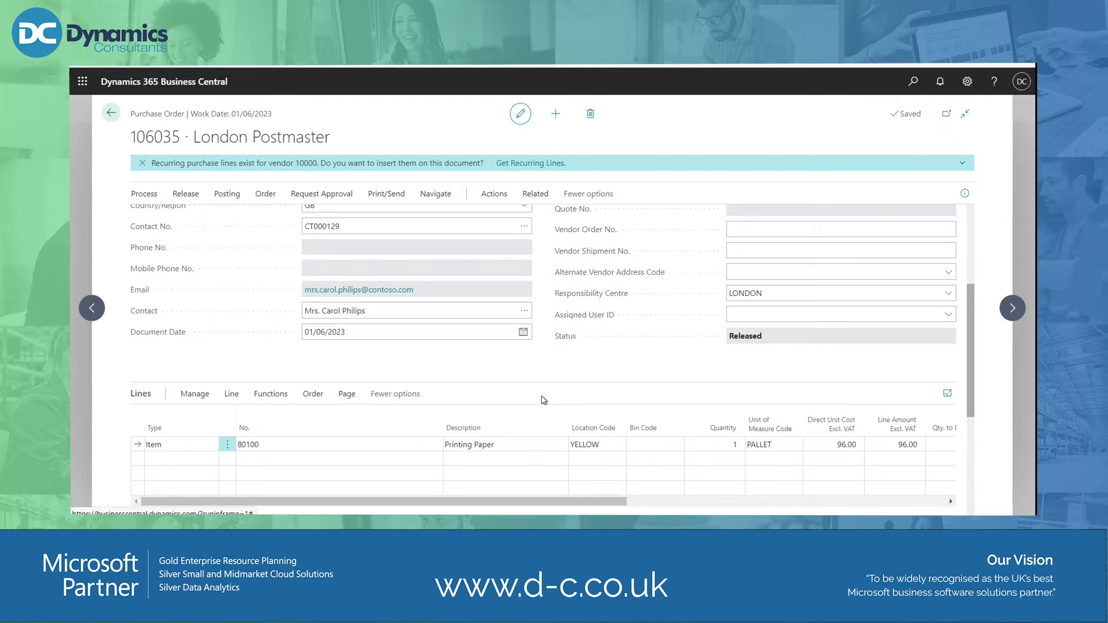
Step: Create an inventory put-away for the released order and dismiss the confirmation
left_click(505, 199)
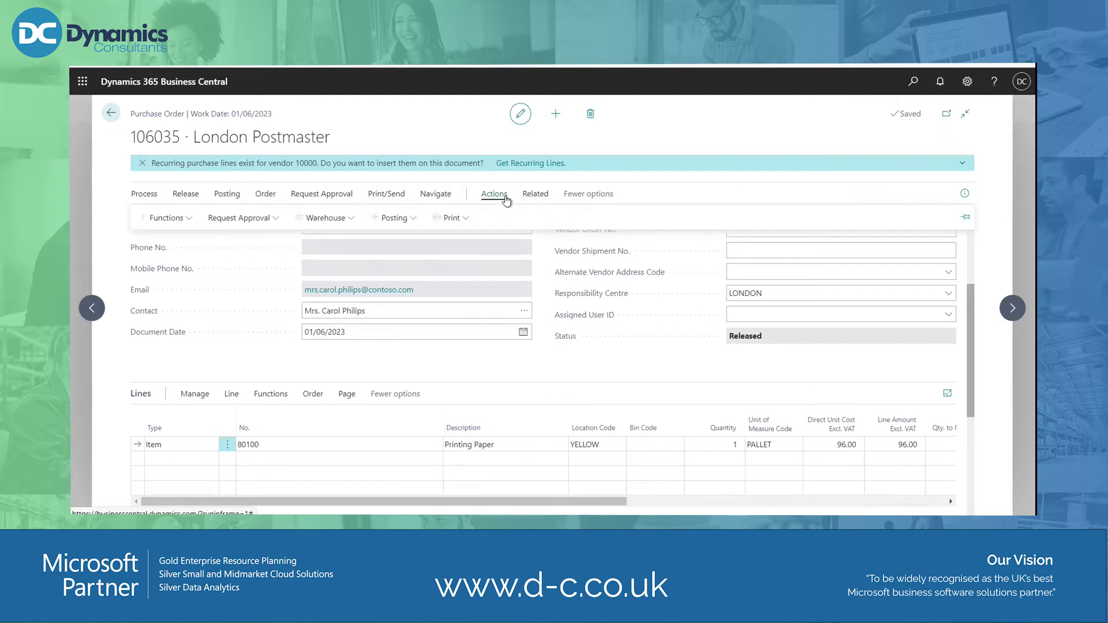
left_click(335, 219)
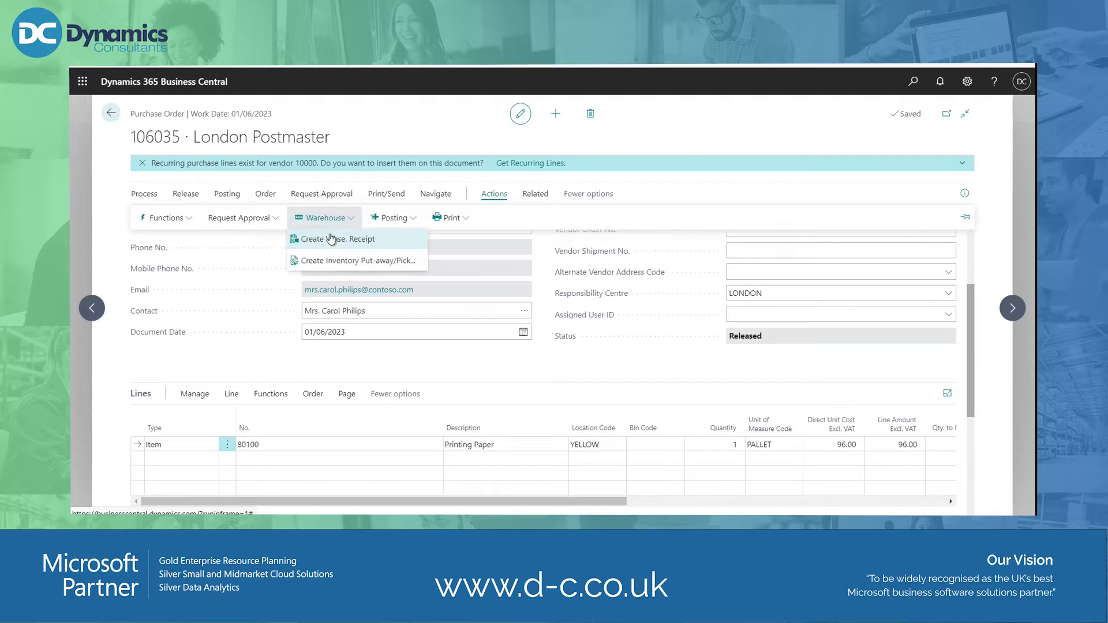
left_click(323, 261)
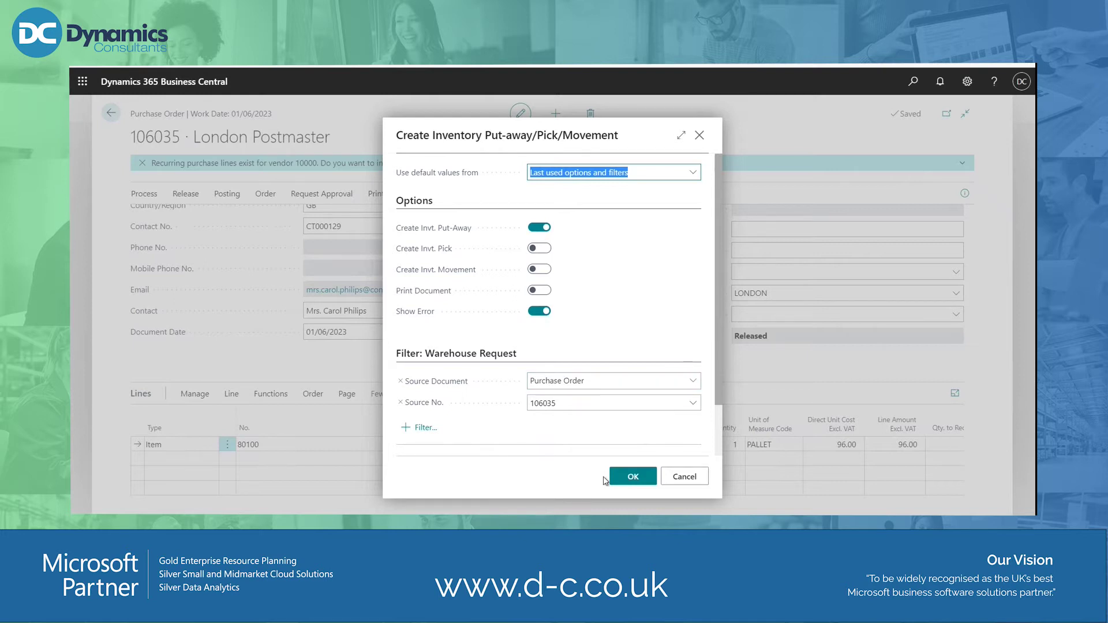
left_click(633, 478)
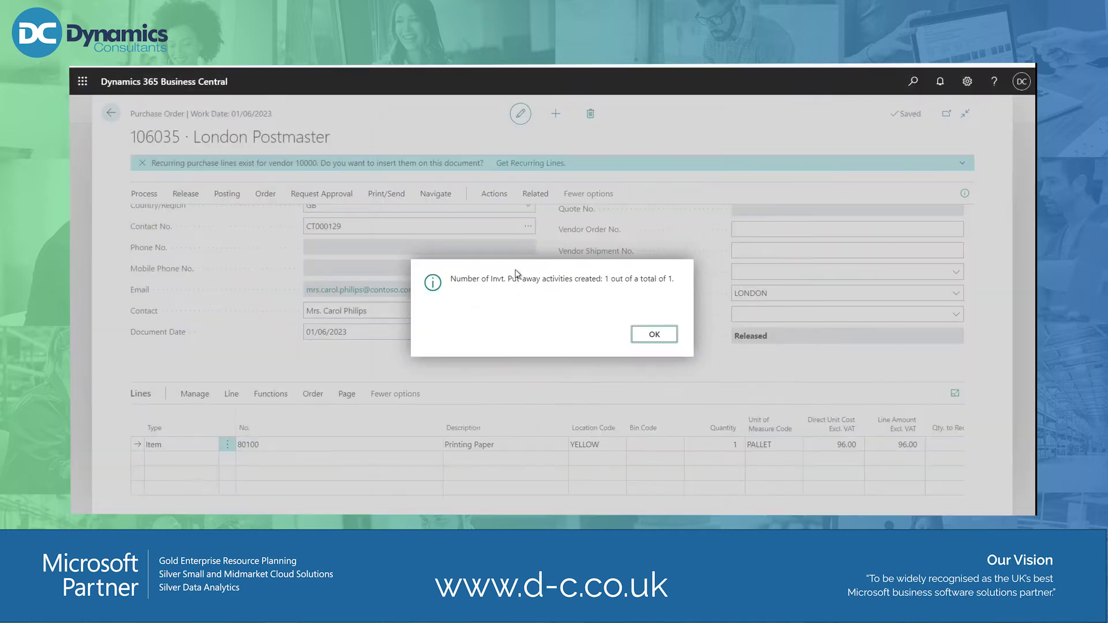
left_click(655, 334)
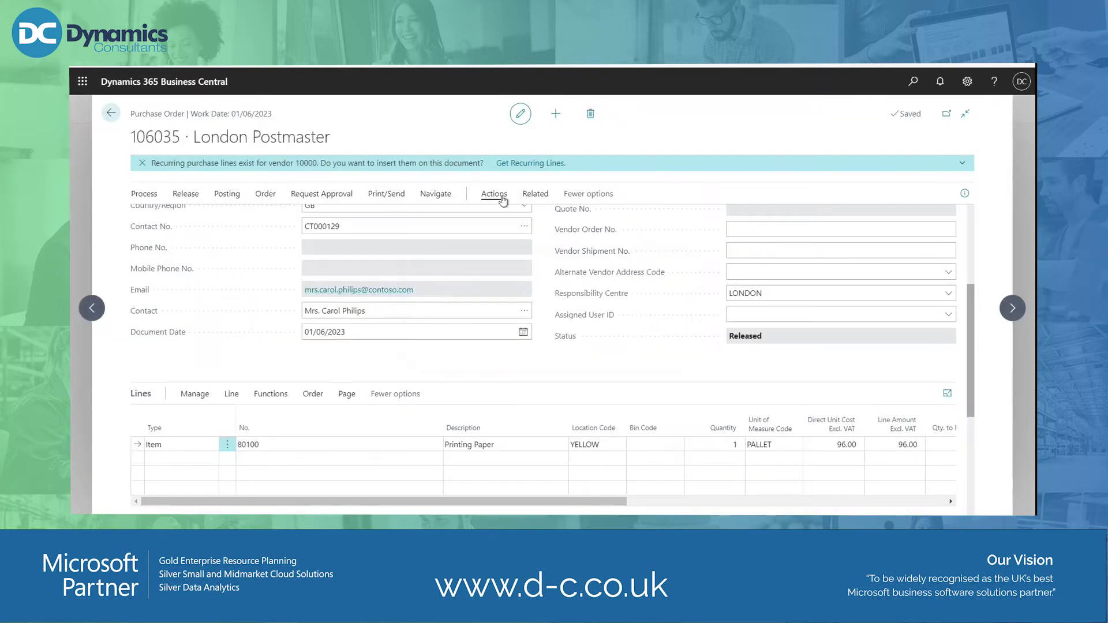
Step: Open inventory put-away IPU000002 for the order and select its line's Bin Code cell
left_click(535, 194)
left_click(301, 217)
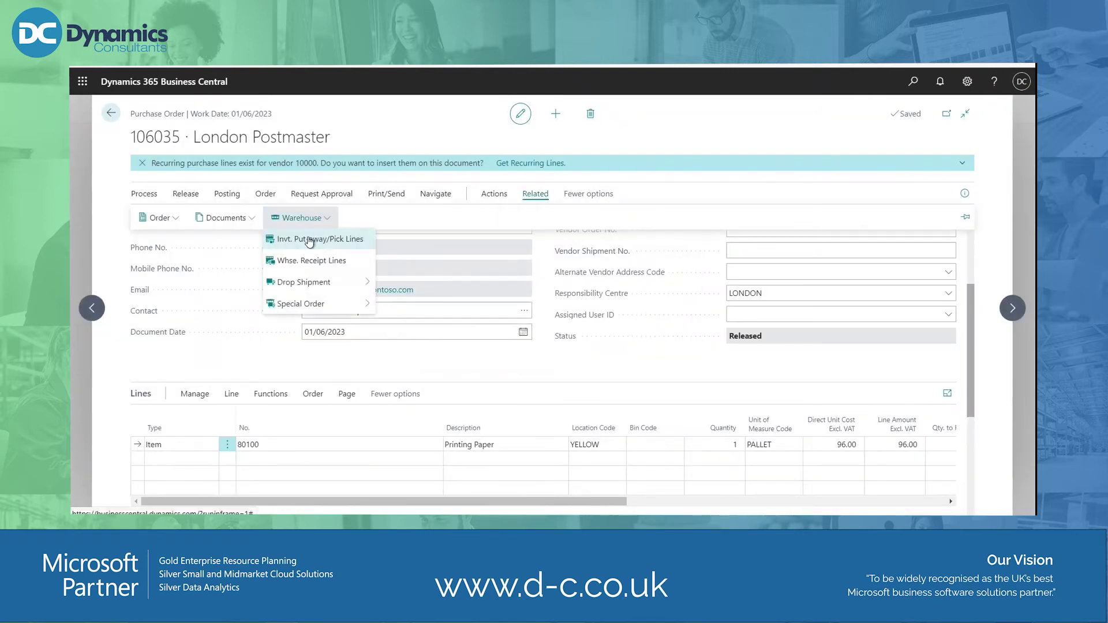
left_click(310, 239)
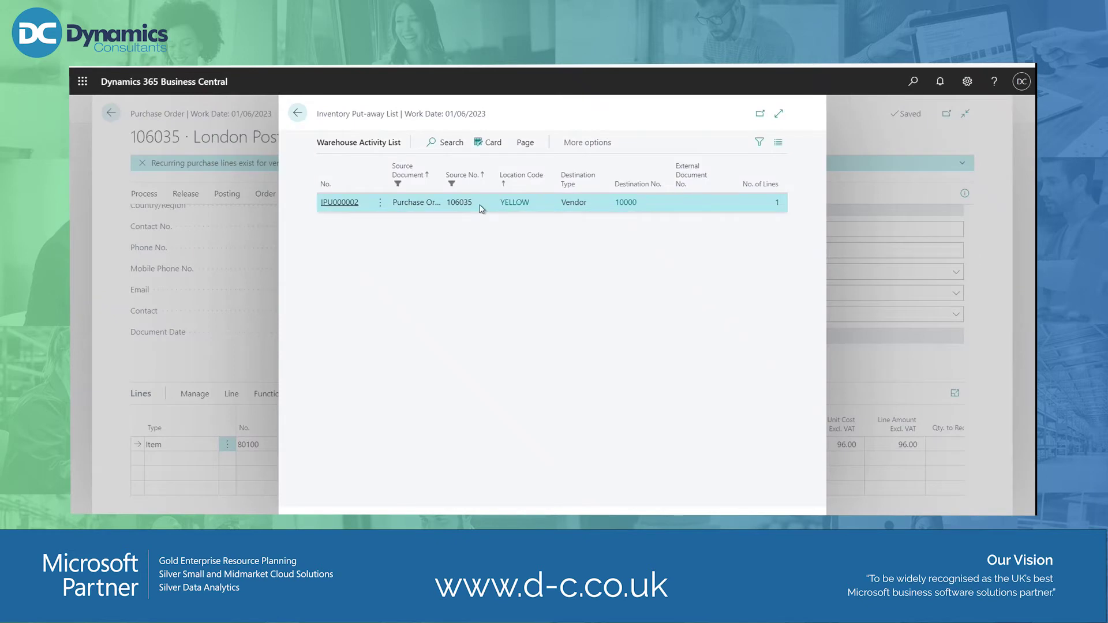
left_click(491, 142)
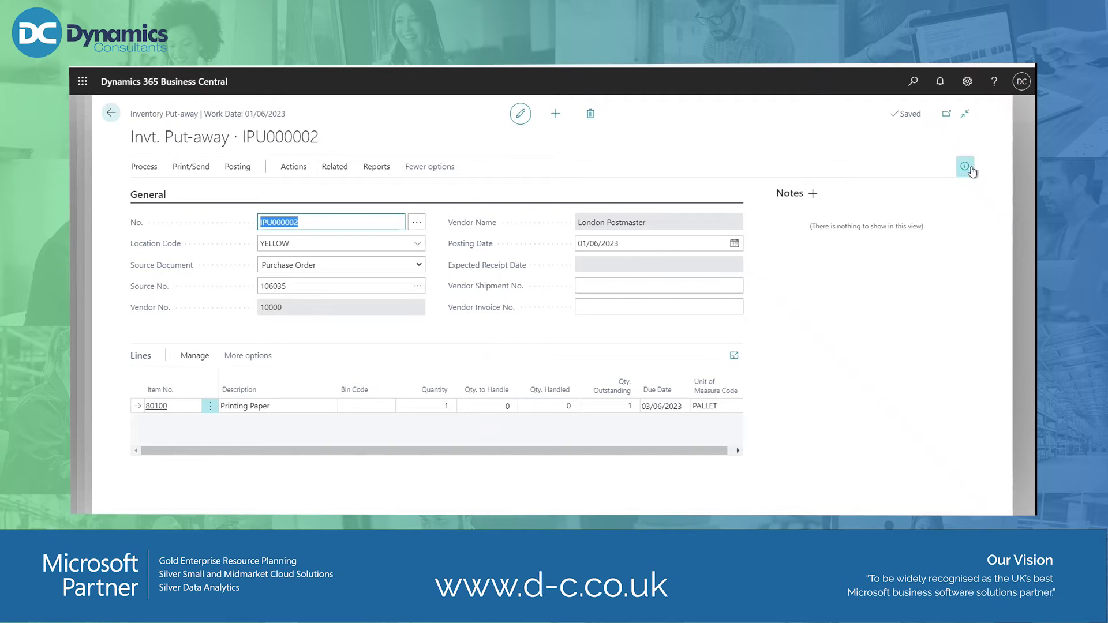
left_click(969, 168)
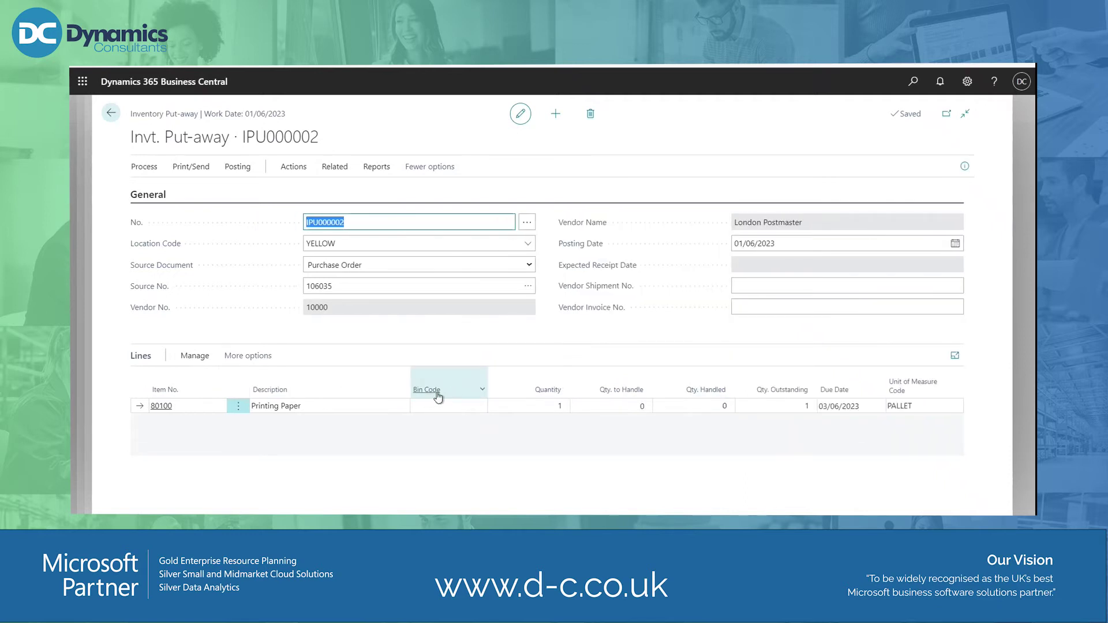
mouse_move(438, 397)
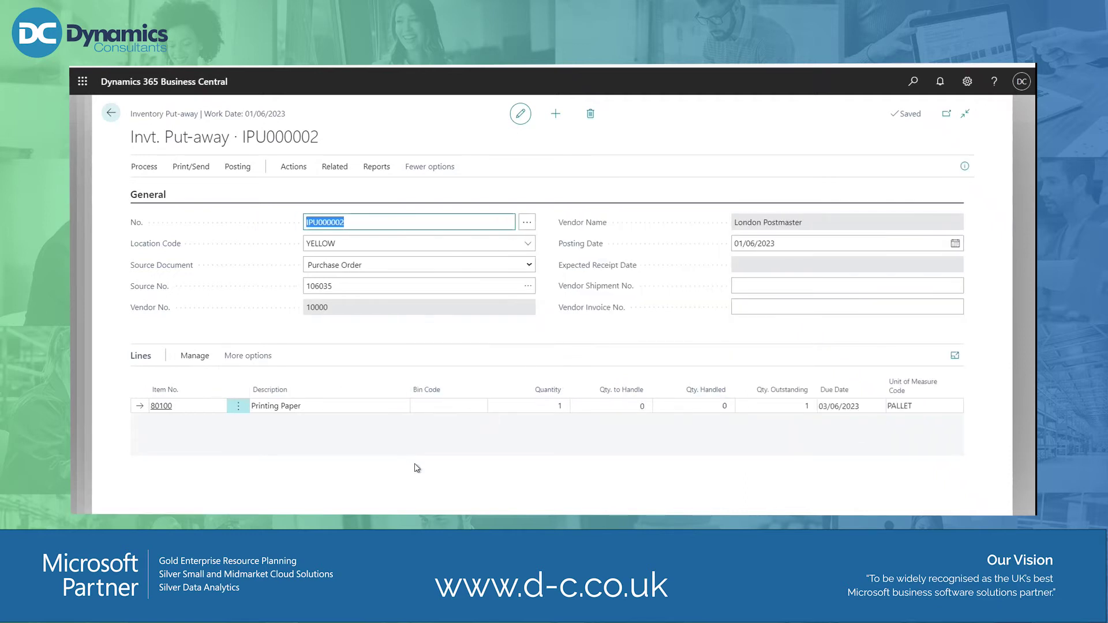
left_click(442, 407)
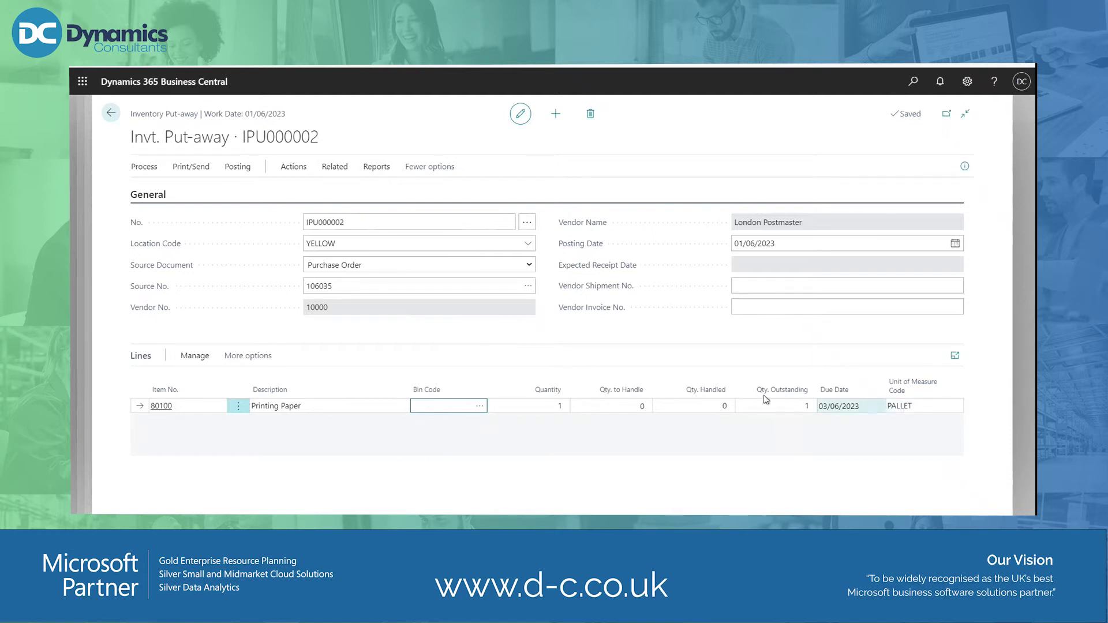
Step: Auto-fill the quantity to handle as 1 on put-away IPU000002
left_click(144, 168)
left_click(304, 169)
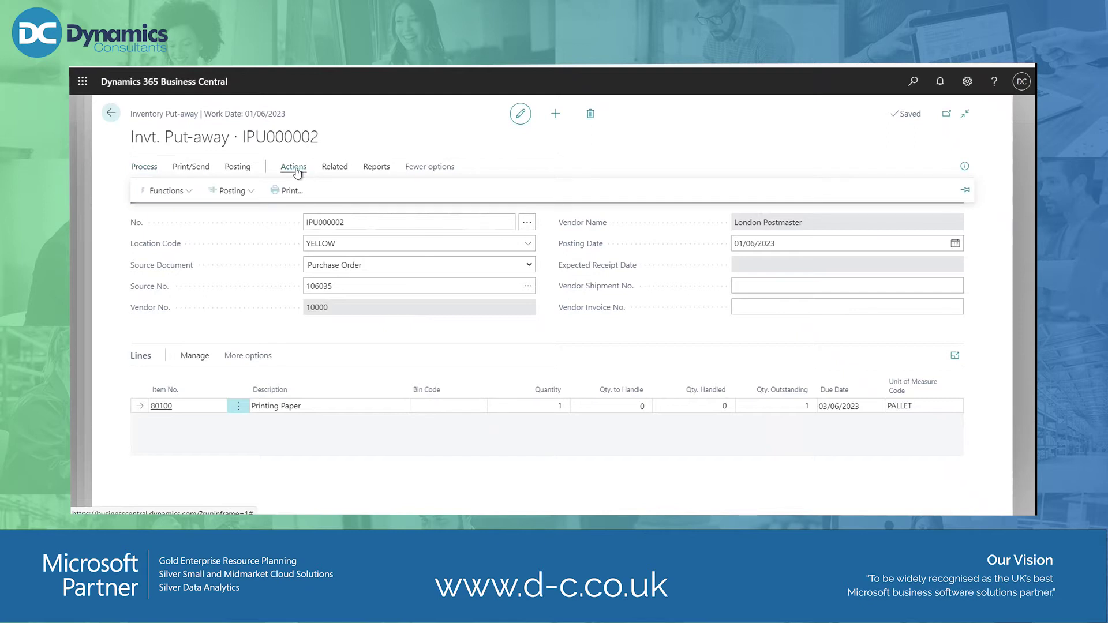
left_click(173, 191)
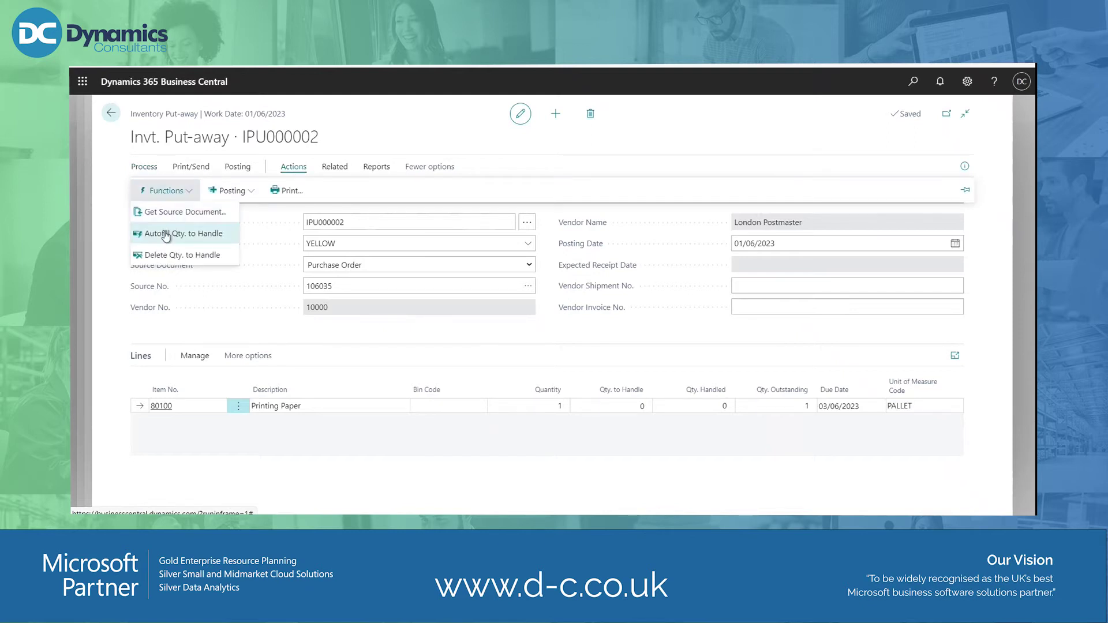
left_click(167, 233)
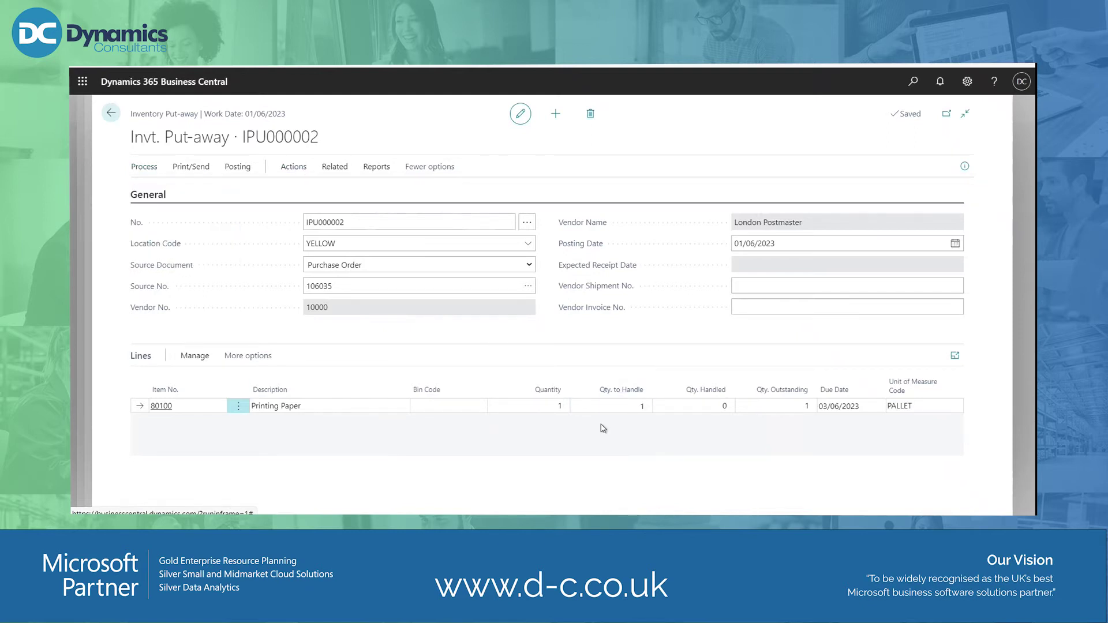
Step: Post the put-away as Receive only and close the emptied put-away list
left_click(234, 167)
left_click(149, 191)
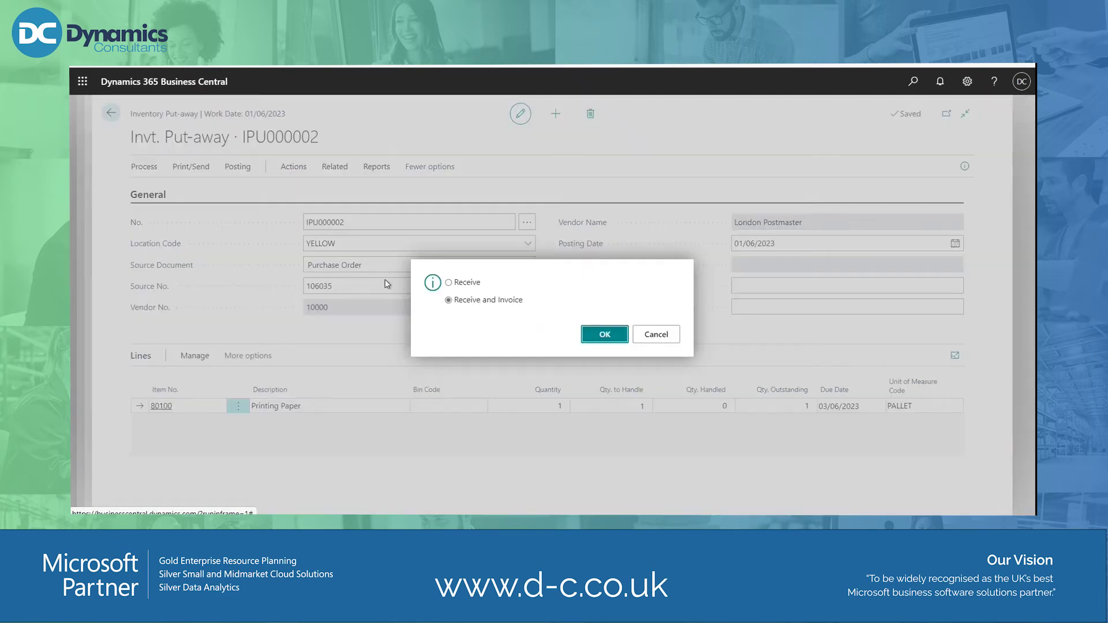
left_click(465, 284)
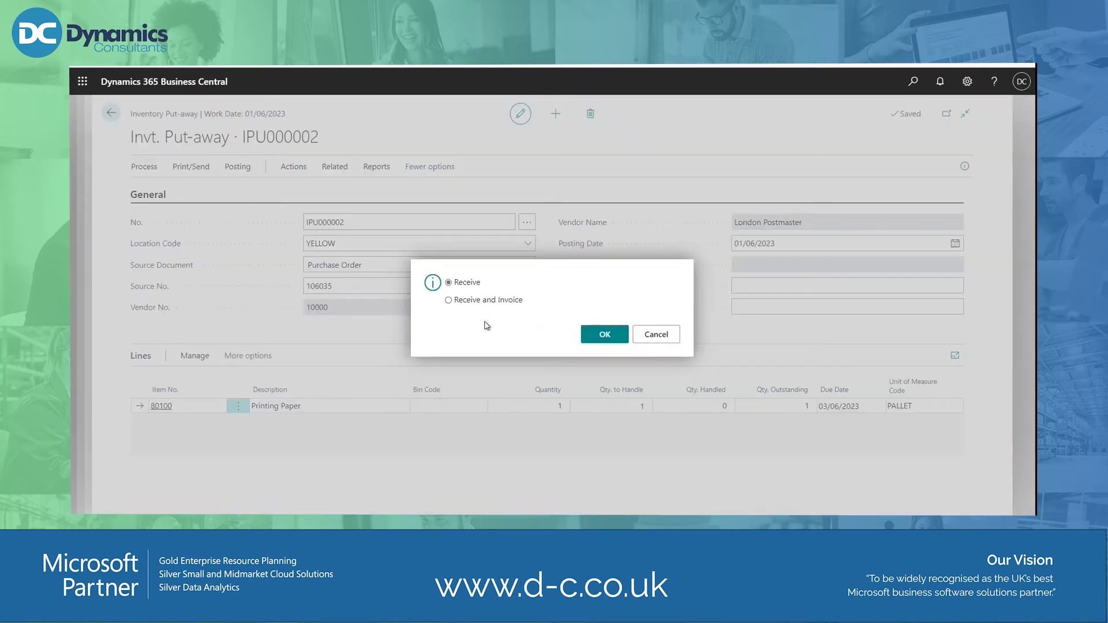
left_click(602, 335)
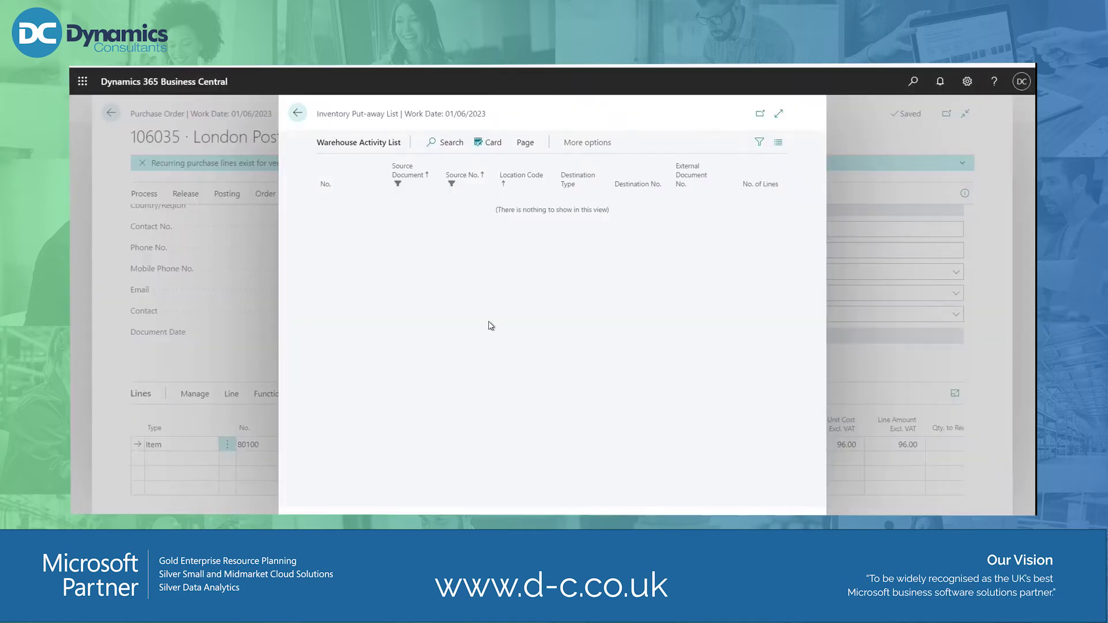
key("Escape")
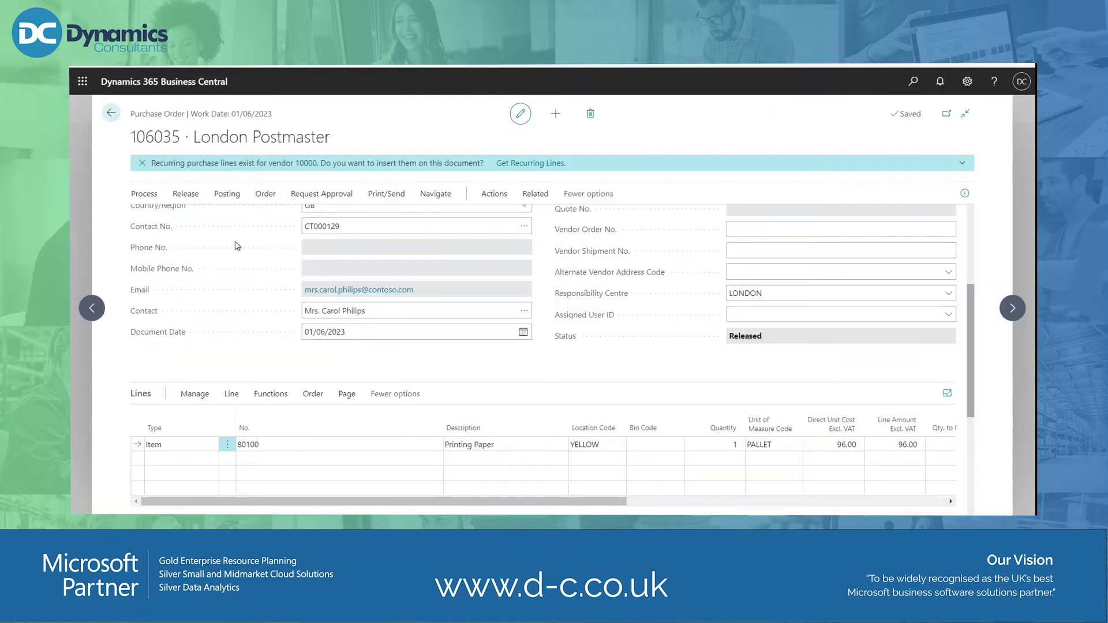
Step: Search the Items list for 80100 Printing Paper to see its 6,686.8 BOX inventory
key("Escape")
left_click(173, 111)
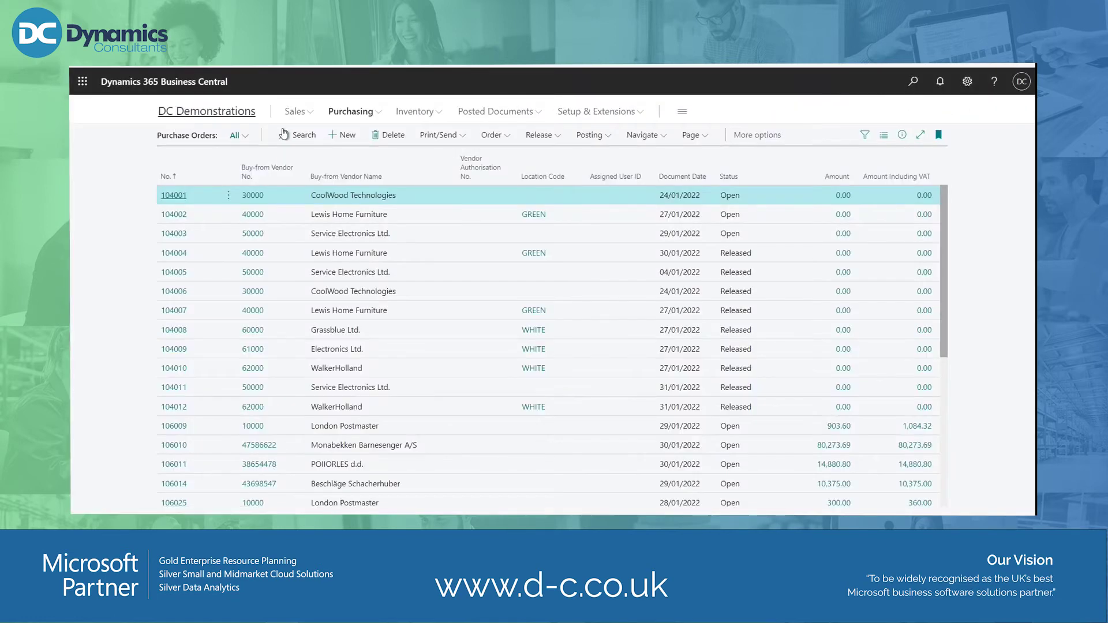
left_click(167, 135)
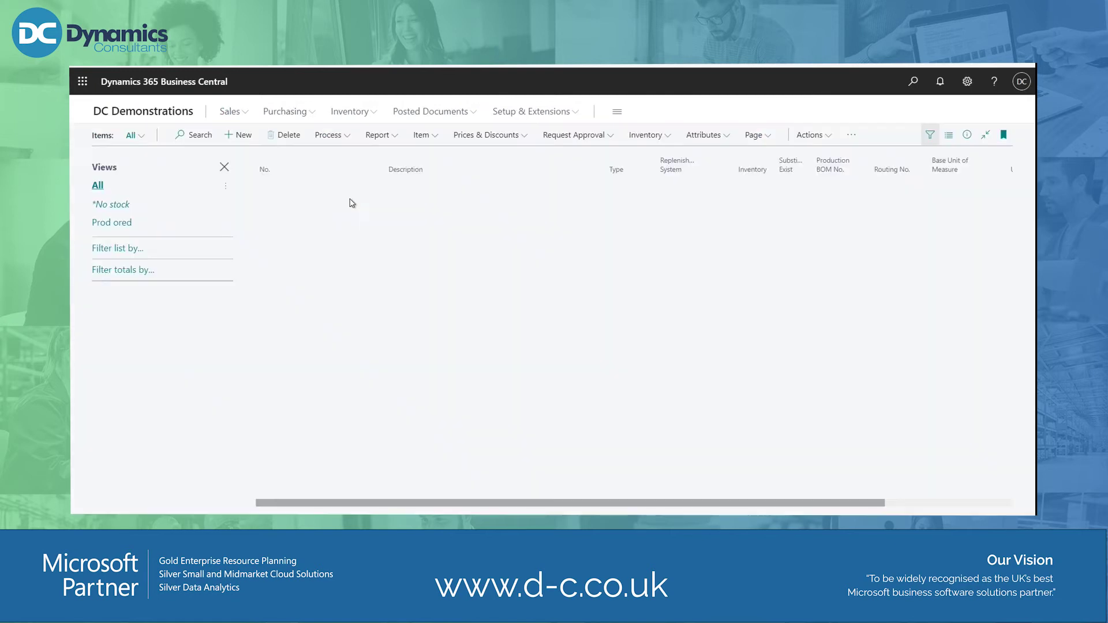
left_click(224, 166)
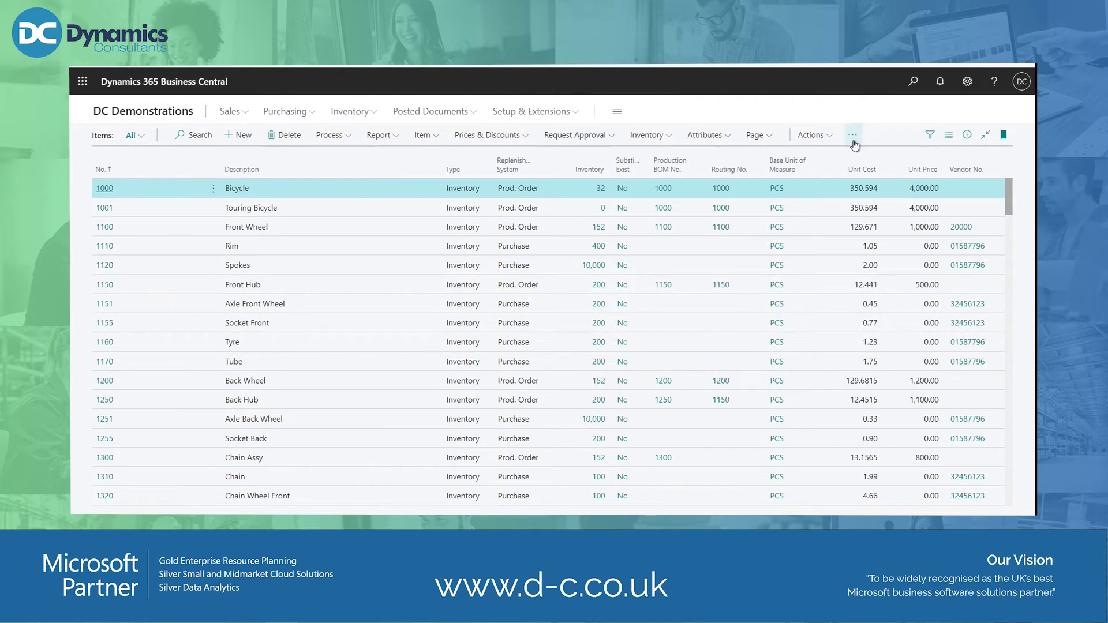
left_click(193, 136)
type("80100")
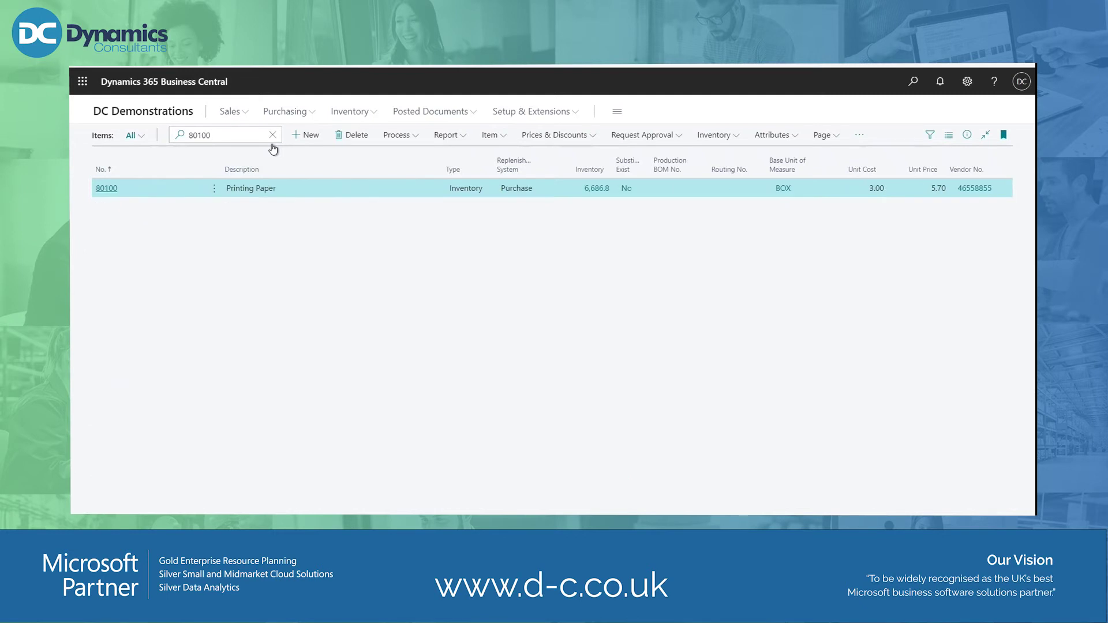
left_click(109, 187)
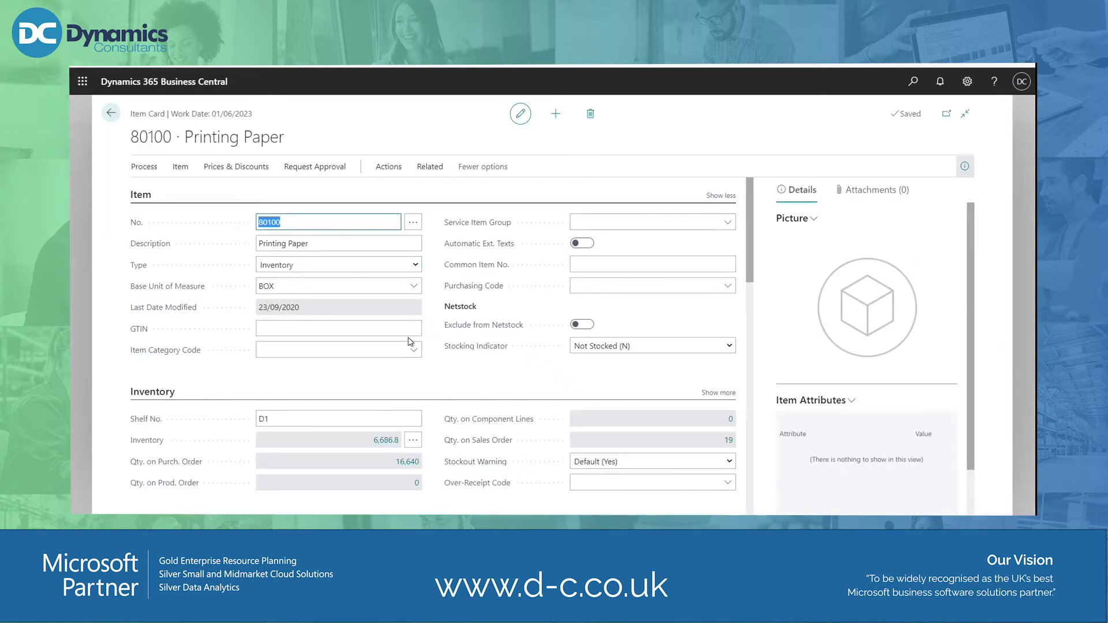
scroll(428, 360, "down", 2)
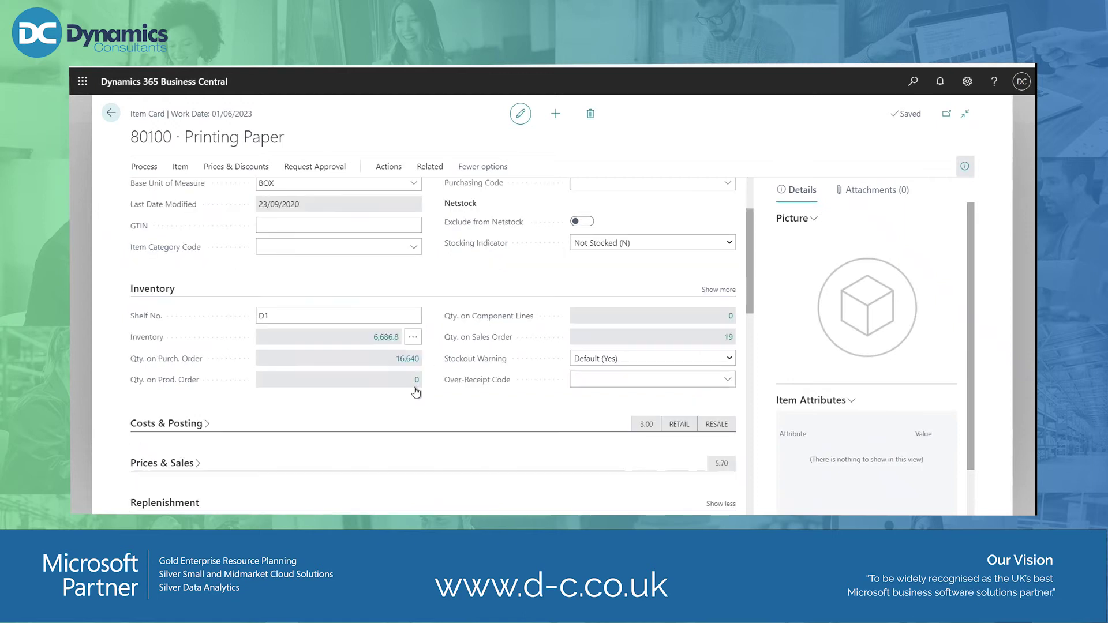
left_click(386, 338)
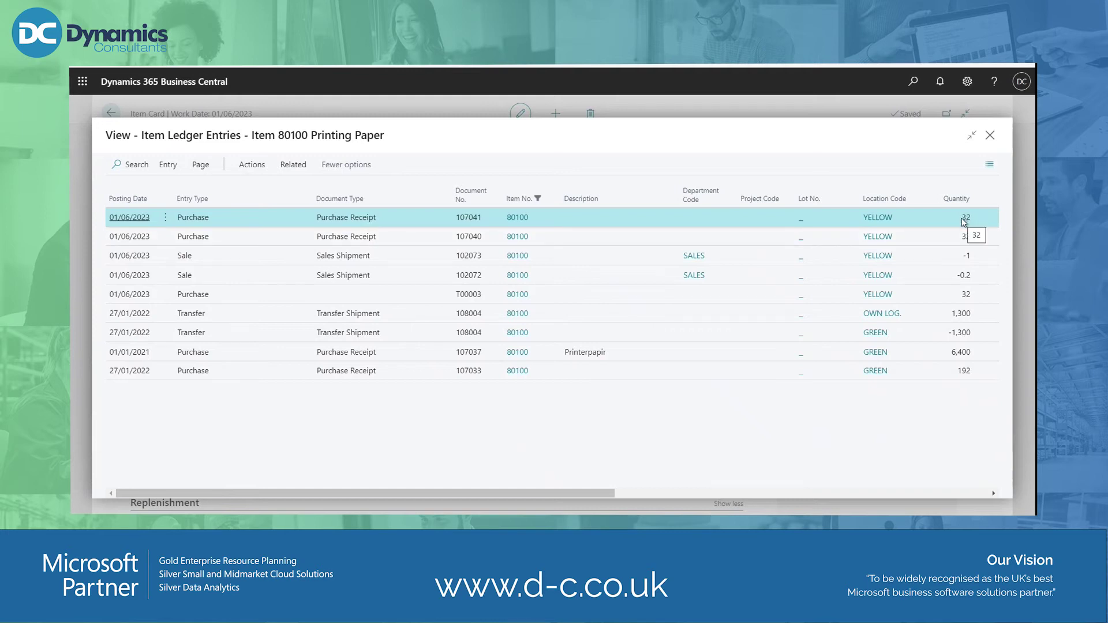
key("Escape")
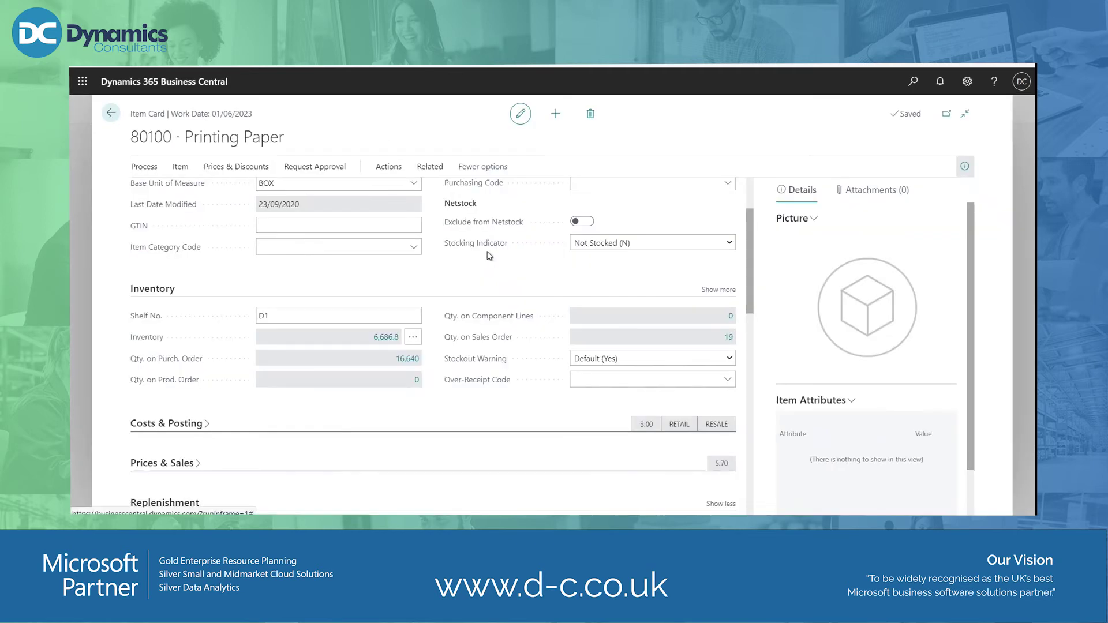
key("Escape")
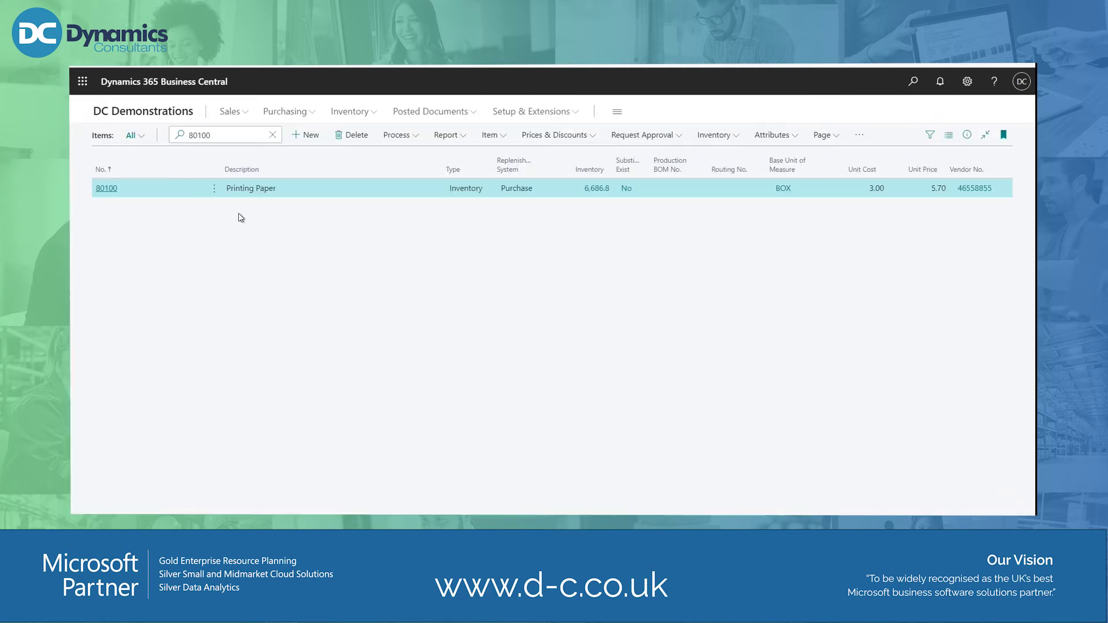
Step: Reopen purchase order 106035 and check its line shows 1 received and 1 to invoice
left_click(178, 116)
left_click(350, 111)
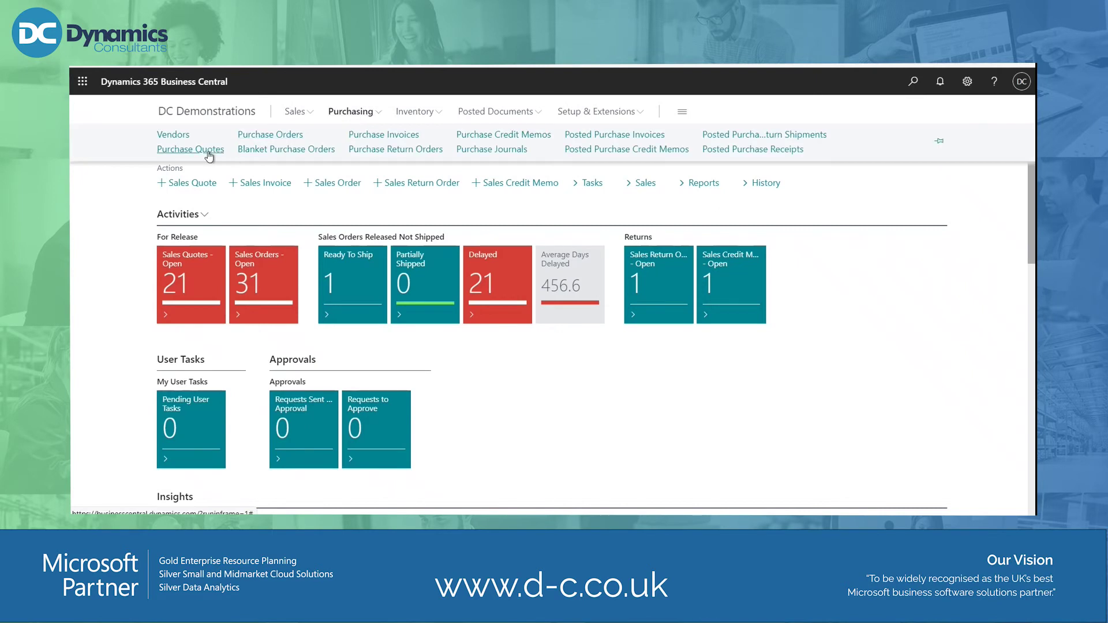
left_click(208, 151)
left_click(341, 111)
left_click(190, 173)
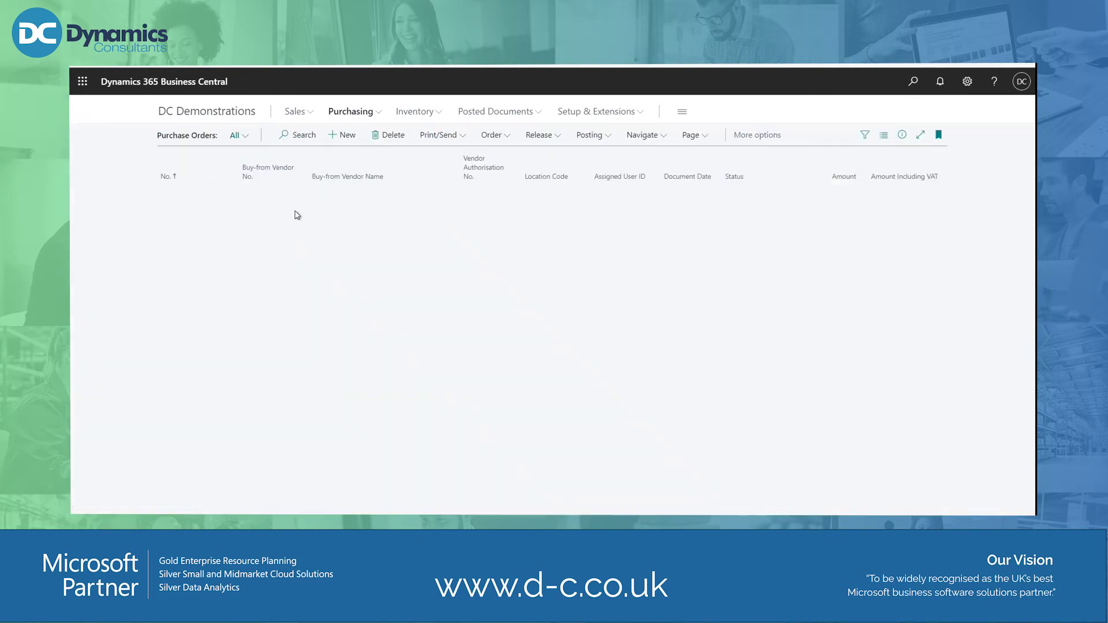
scroll(208, 348, "down", 5)
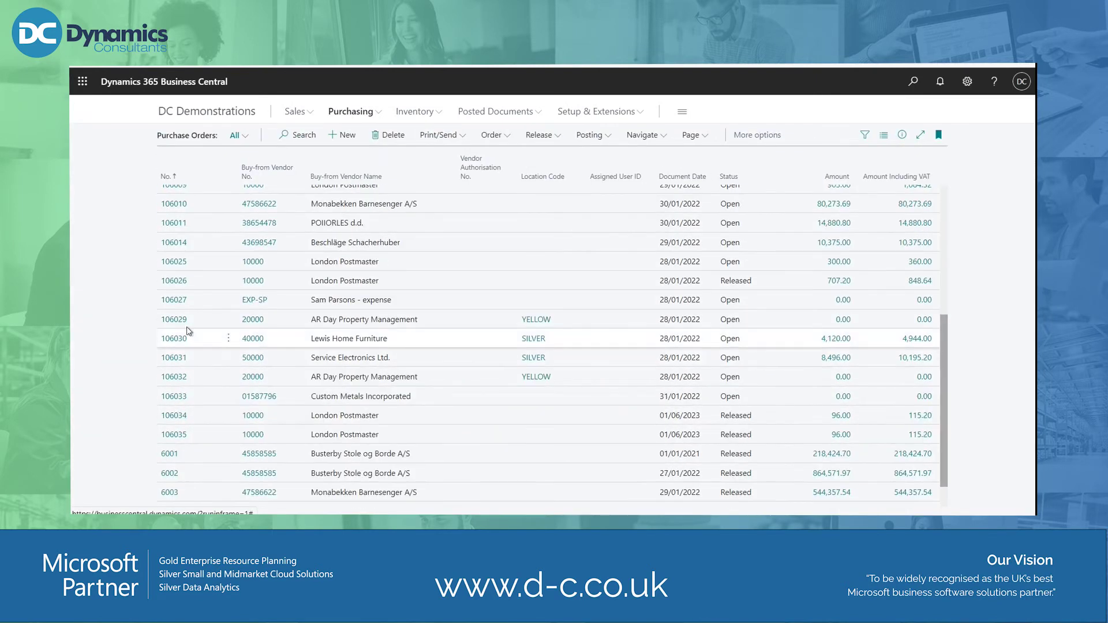
left_click(174, 434)
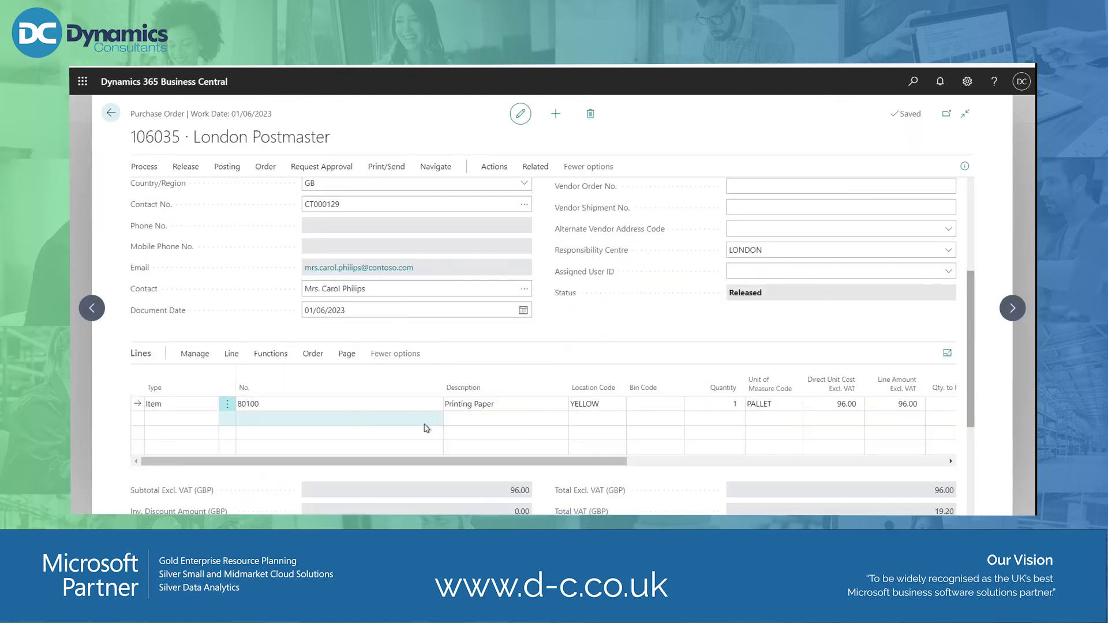
left_click_drag(580, 468, 789, 466)
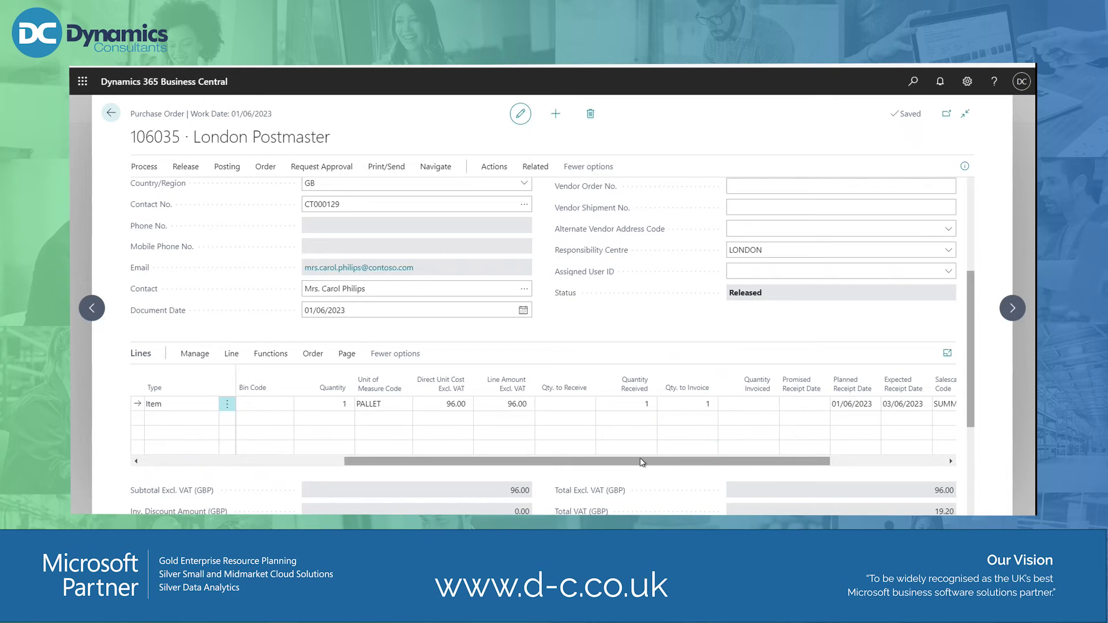
Step: Enter the vendor's invoice number and set the posting date to 15/06/2023
scroll(625, 451, "up", 3)
left_click(749, 234)
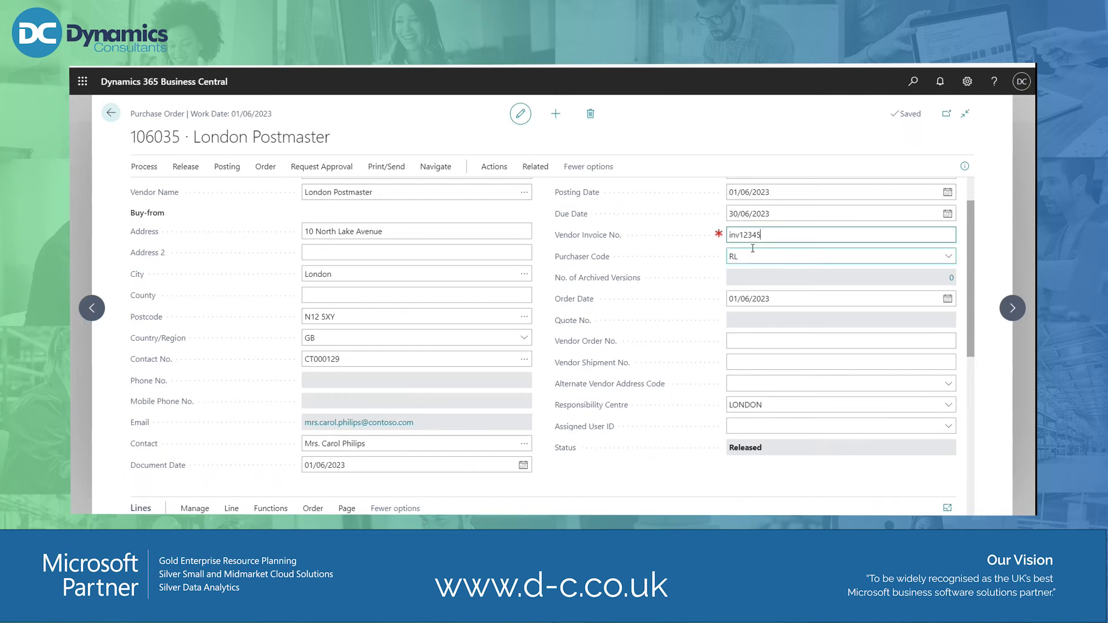
left_click(779, 191)
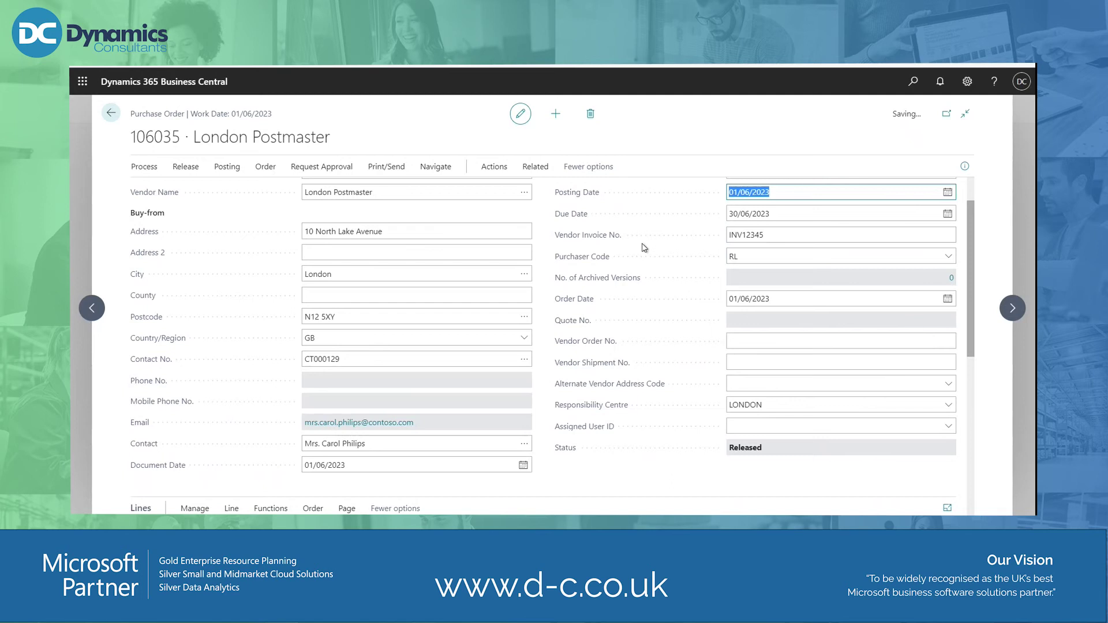
type("15/06")
key("Tab")
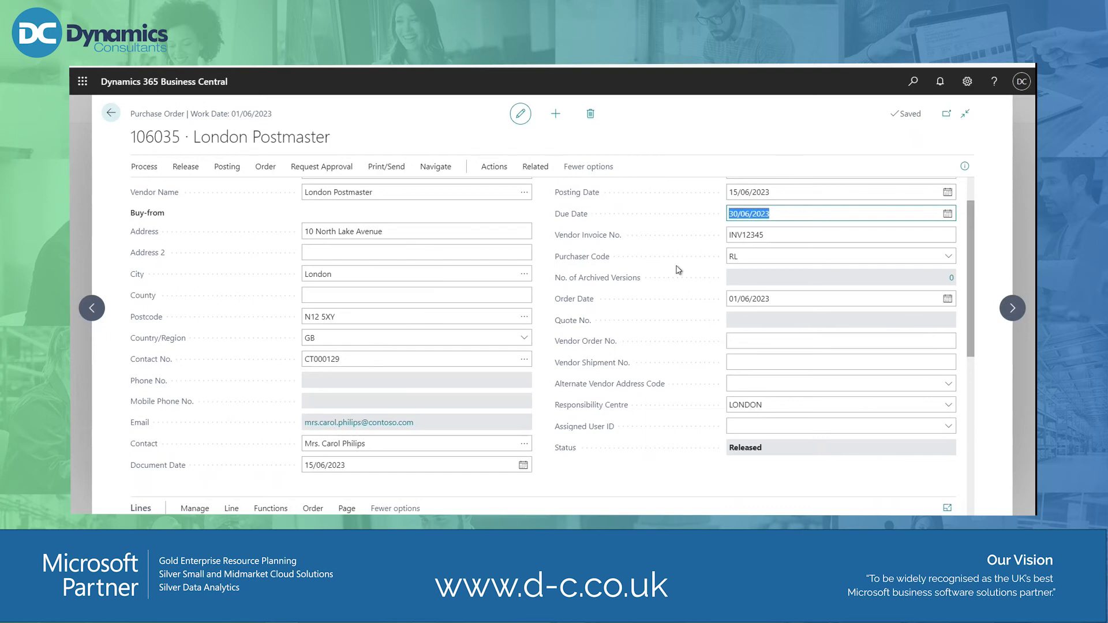
scroll(507, 355, "down", 5)
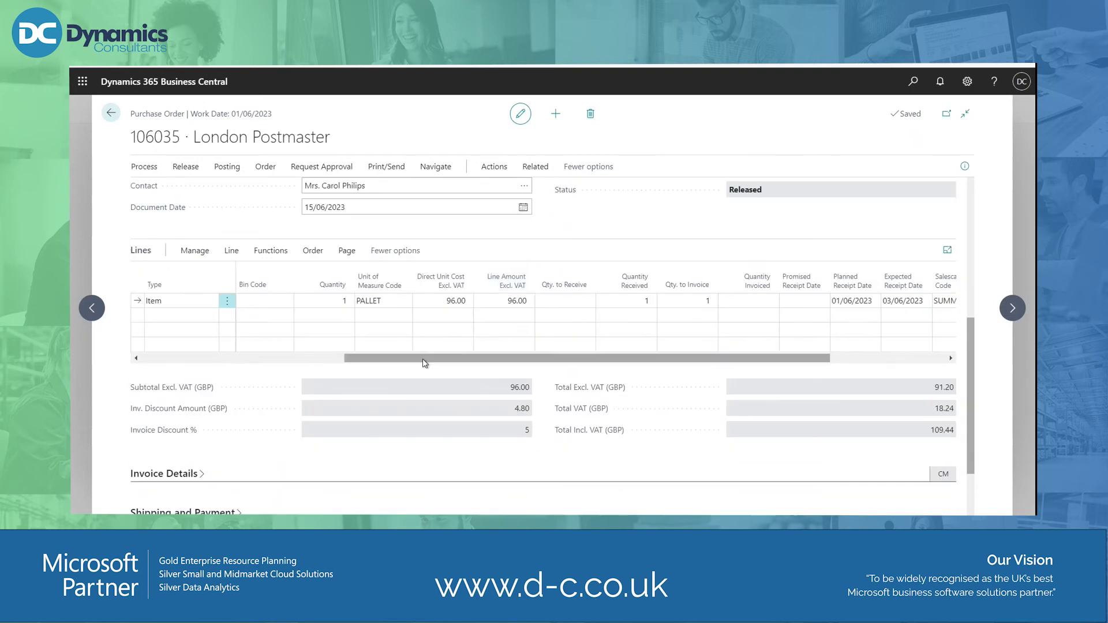
scroll(496, 335, "up", 2)
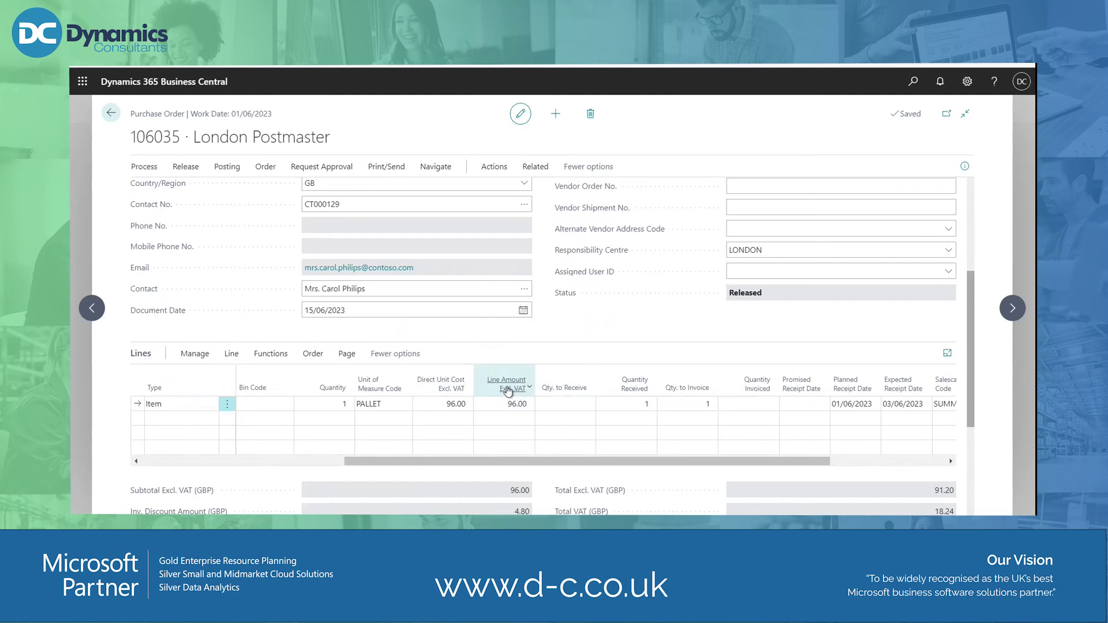
left_click(537, 168)
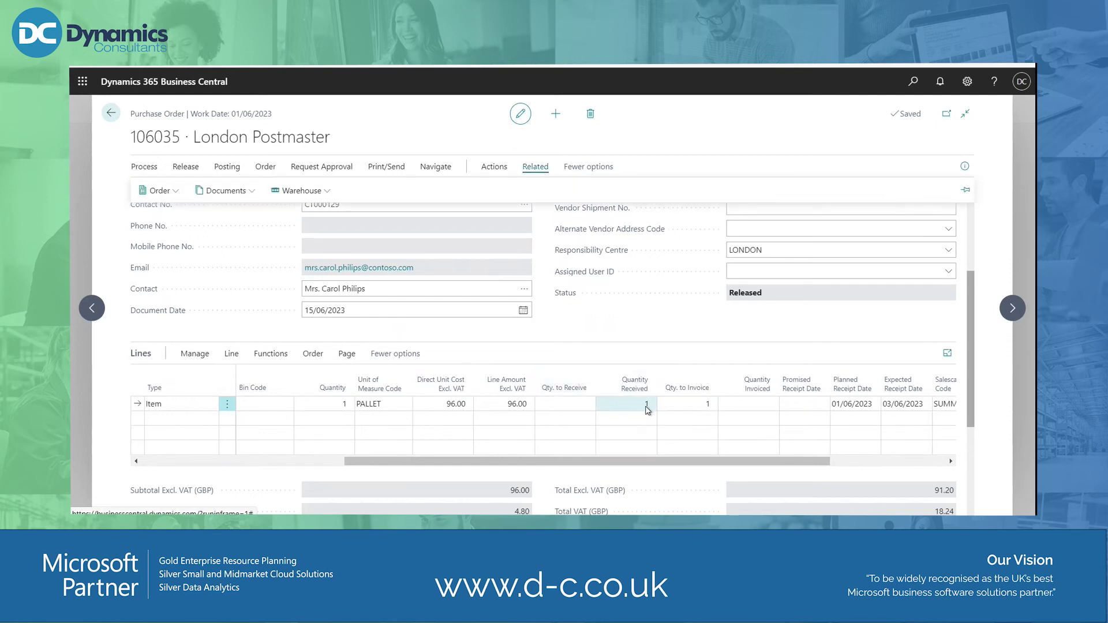
left_click(221, 191)
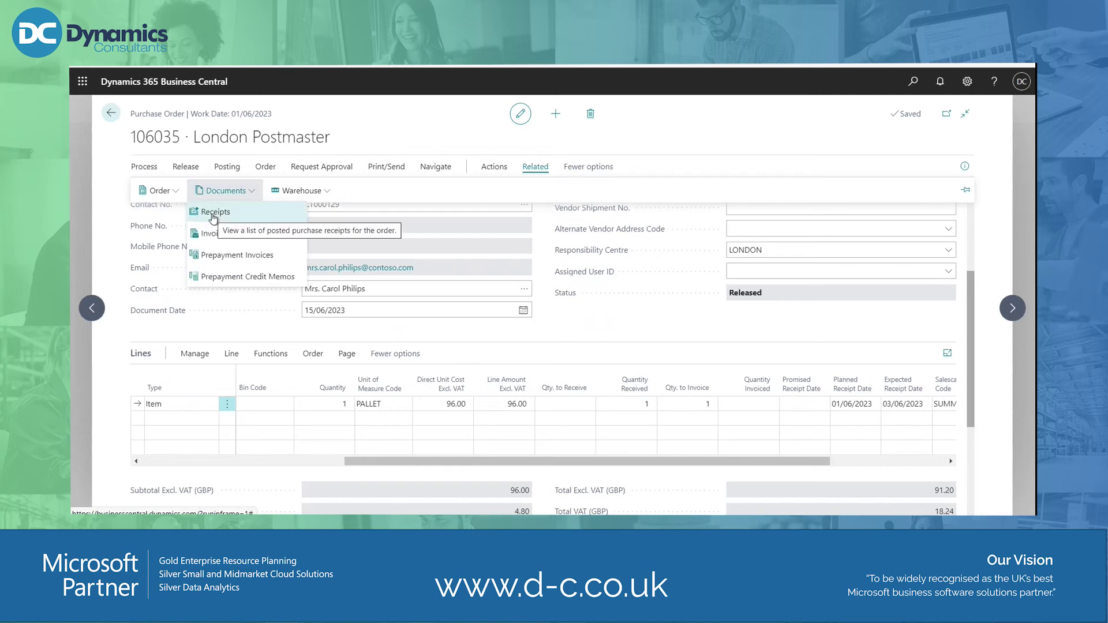
left_click(213, 214)
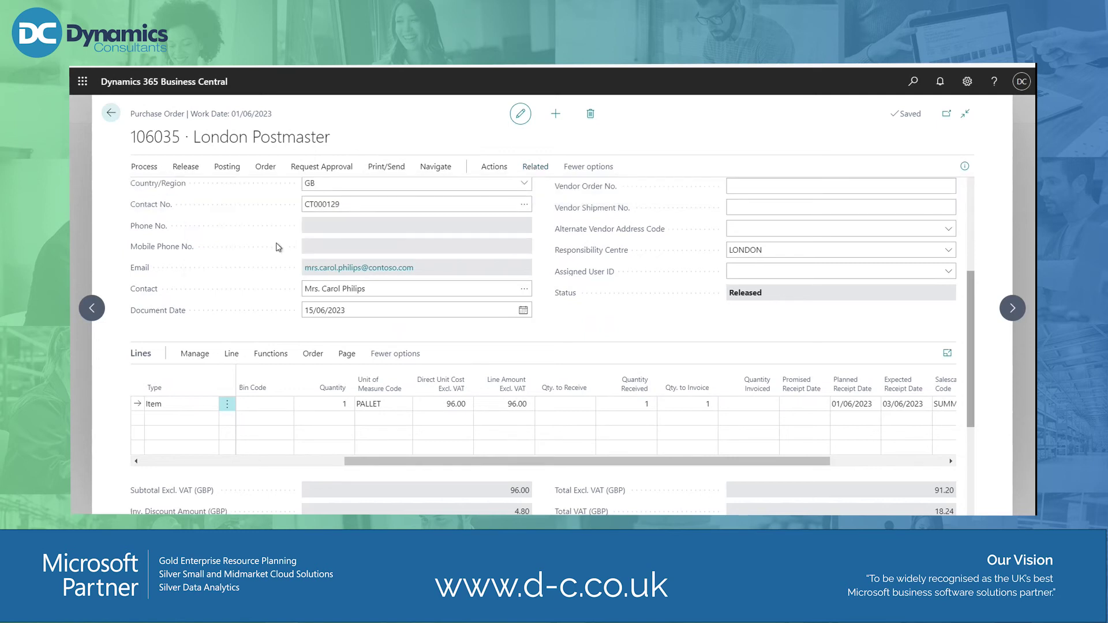
left_click(147, 194)
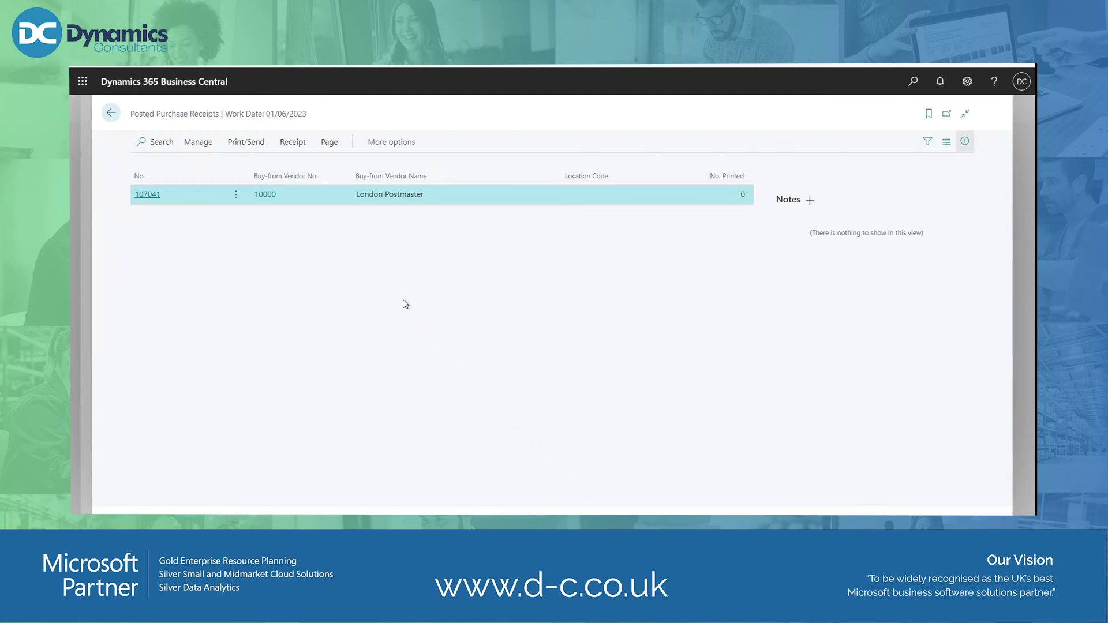
scroll(486, 369, "down", 4)
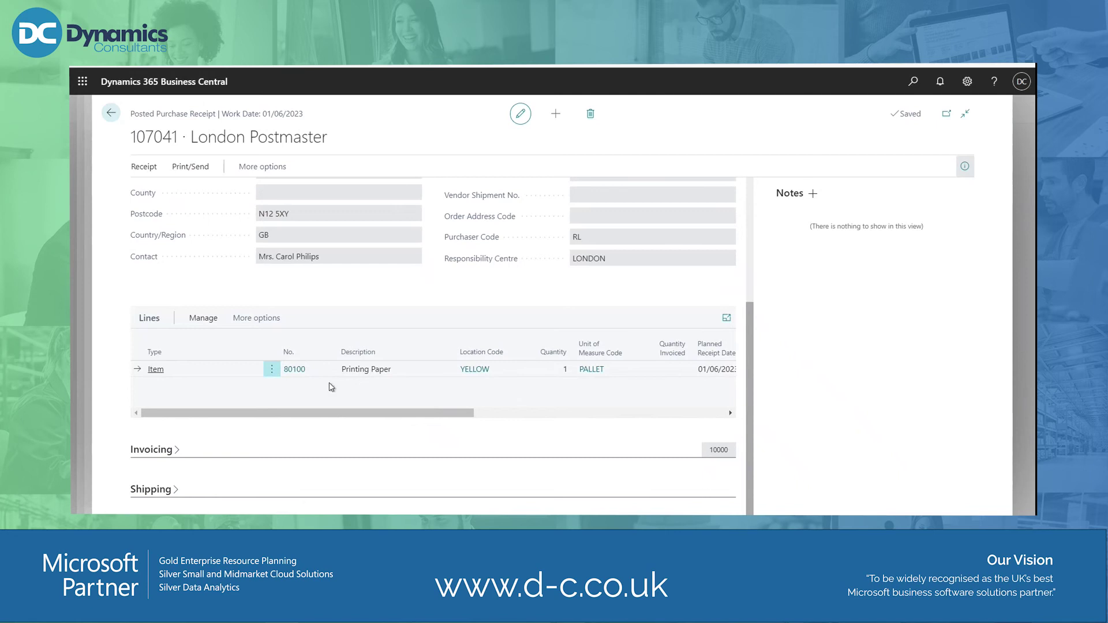
scroll(407, 411, "up", 3)
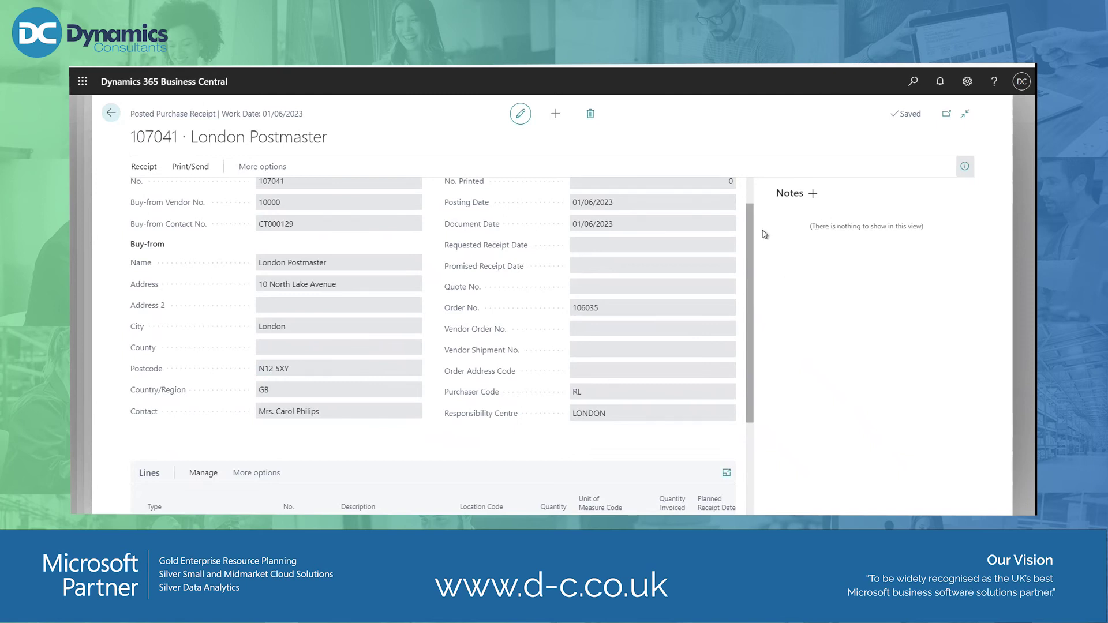
key("Escape")
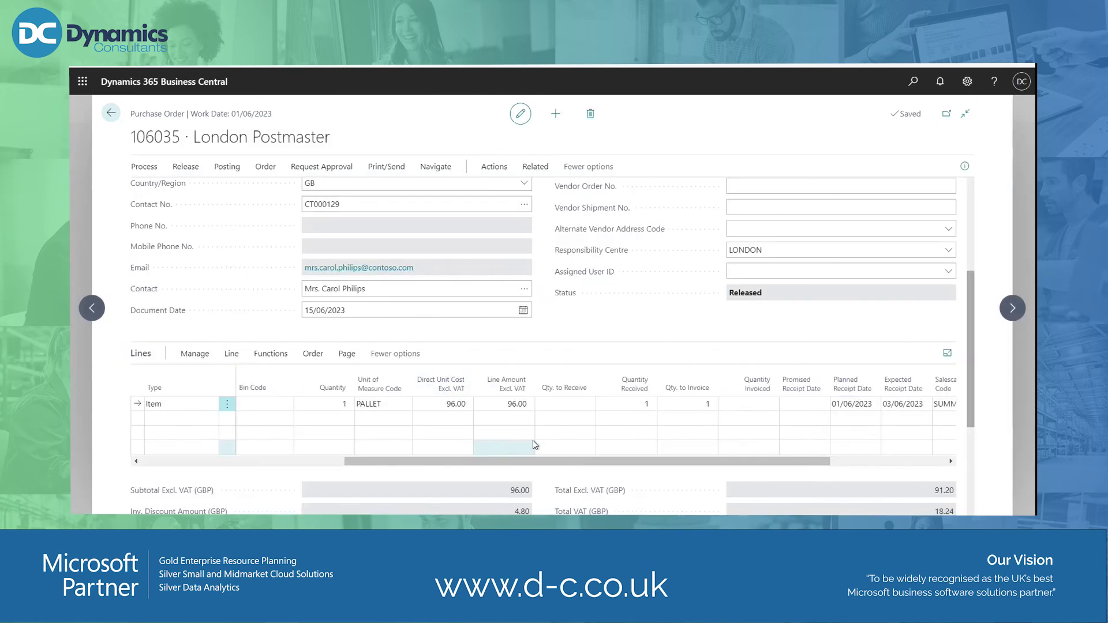
Step: Post order 106035 as Invoice, accept the posting-date warning, and open posted invoice 108039
left_click(748, 407)
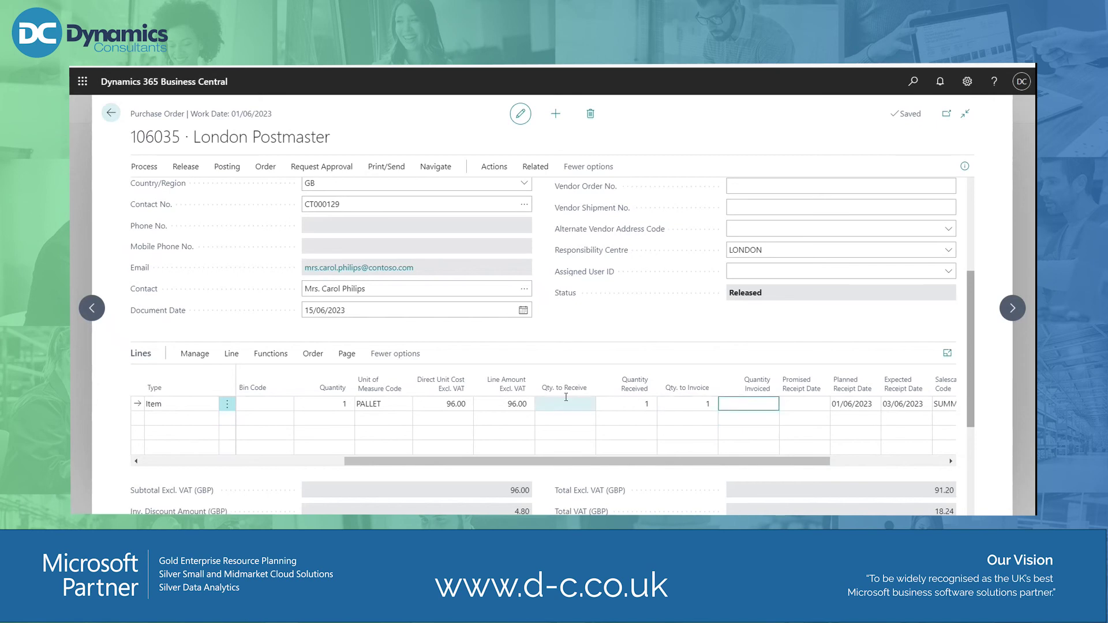
scroll(571, 476, "down", 1)
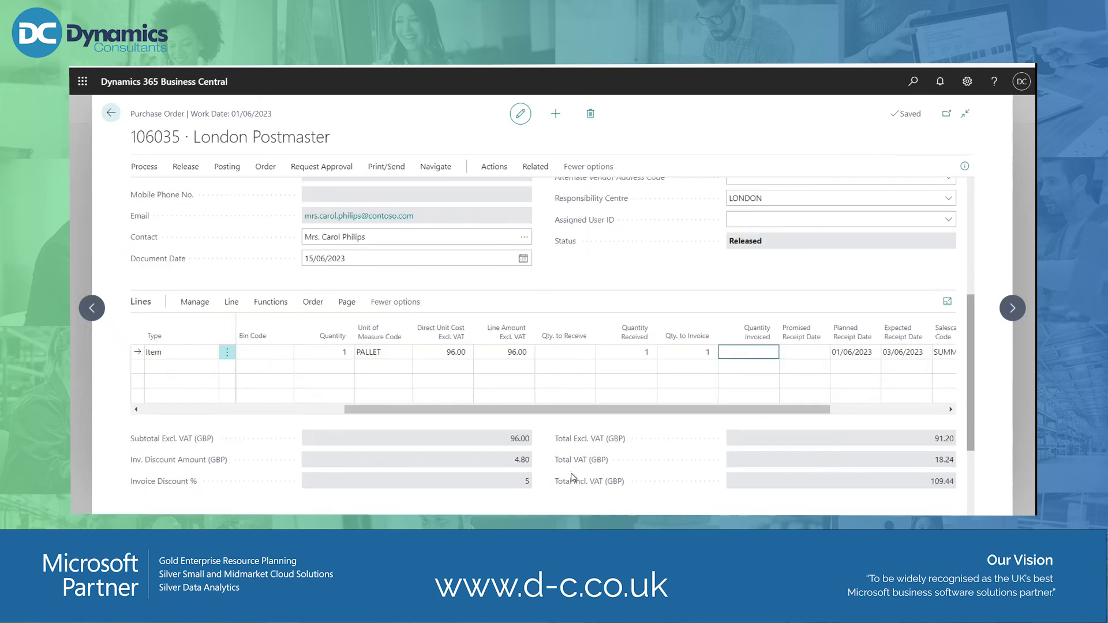
scroll(576, 462, "up", 3)
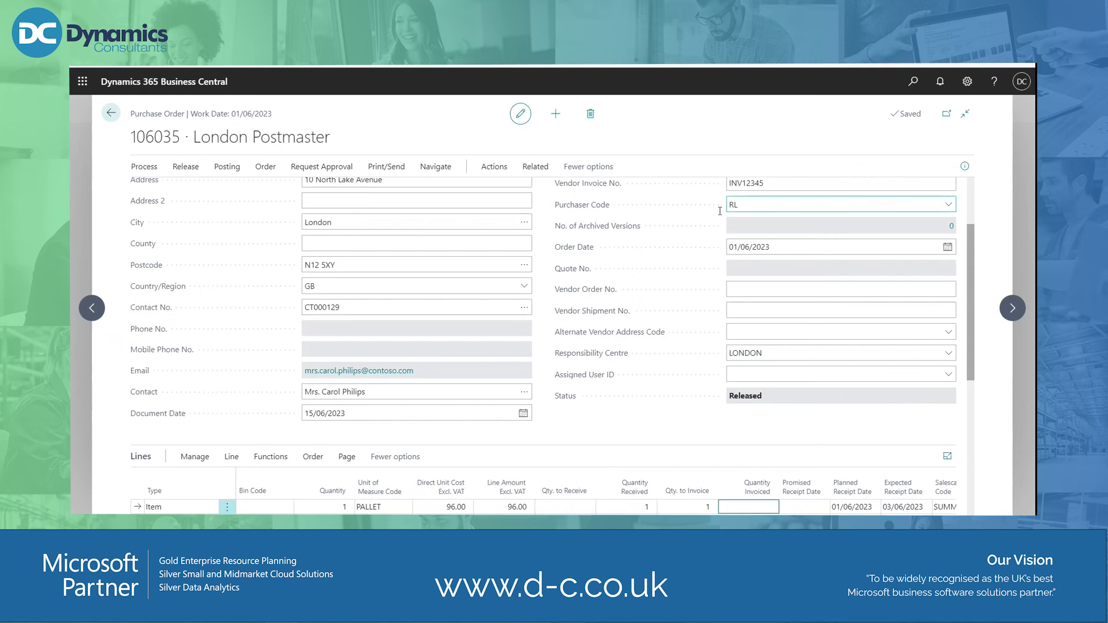
left_click(226, 170)
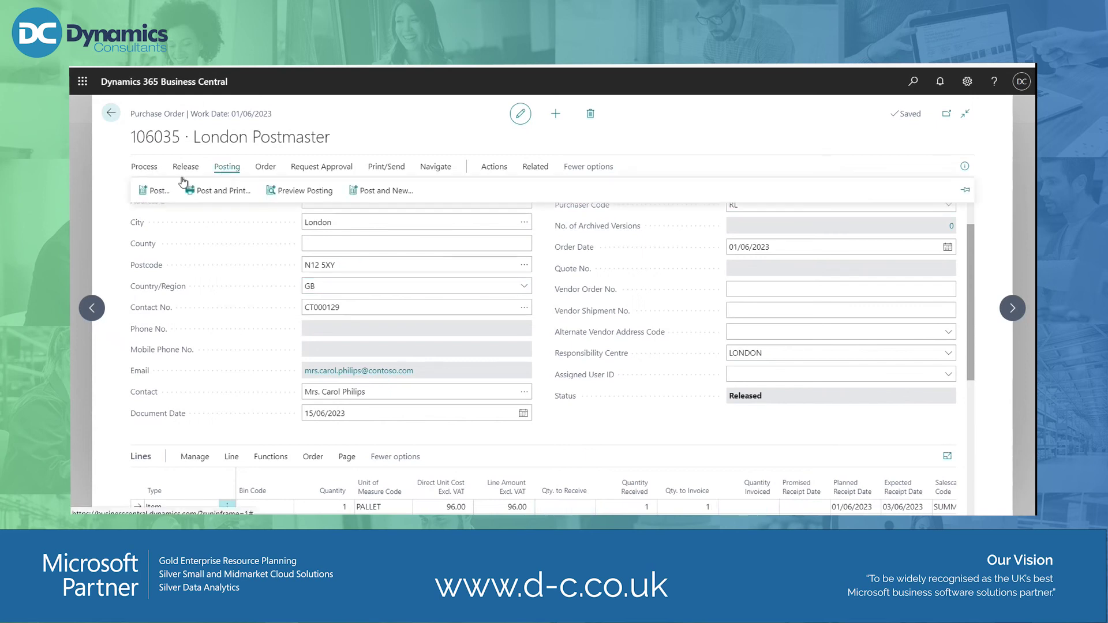
left_click(159, 191)
left_click(472, 293)
left_click(593, 344)
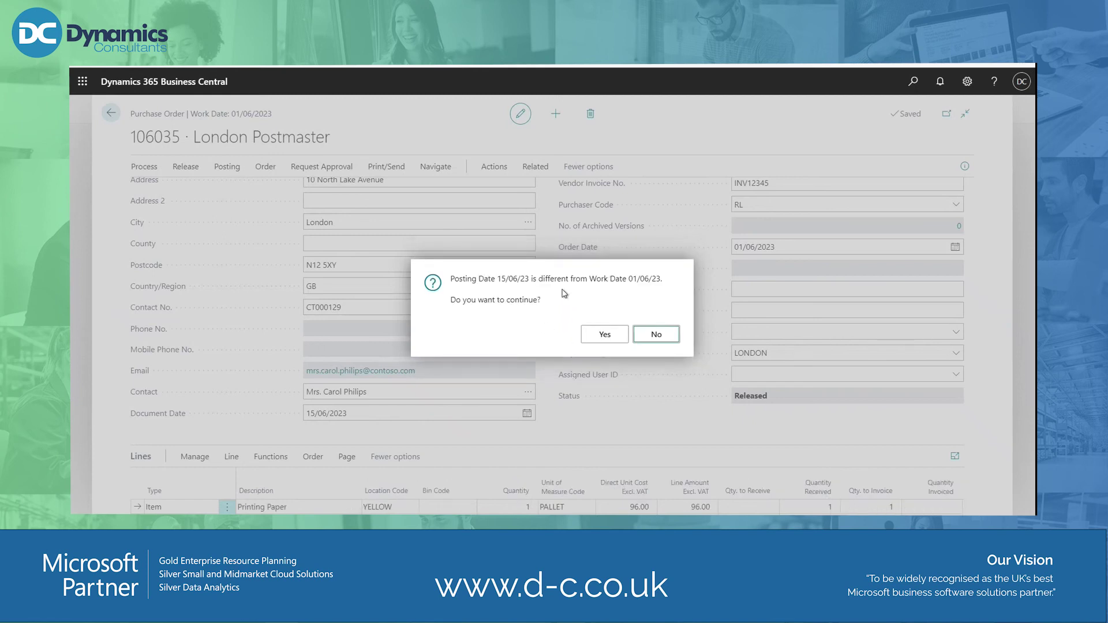
left_click(603, 339)
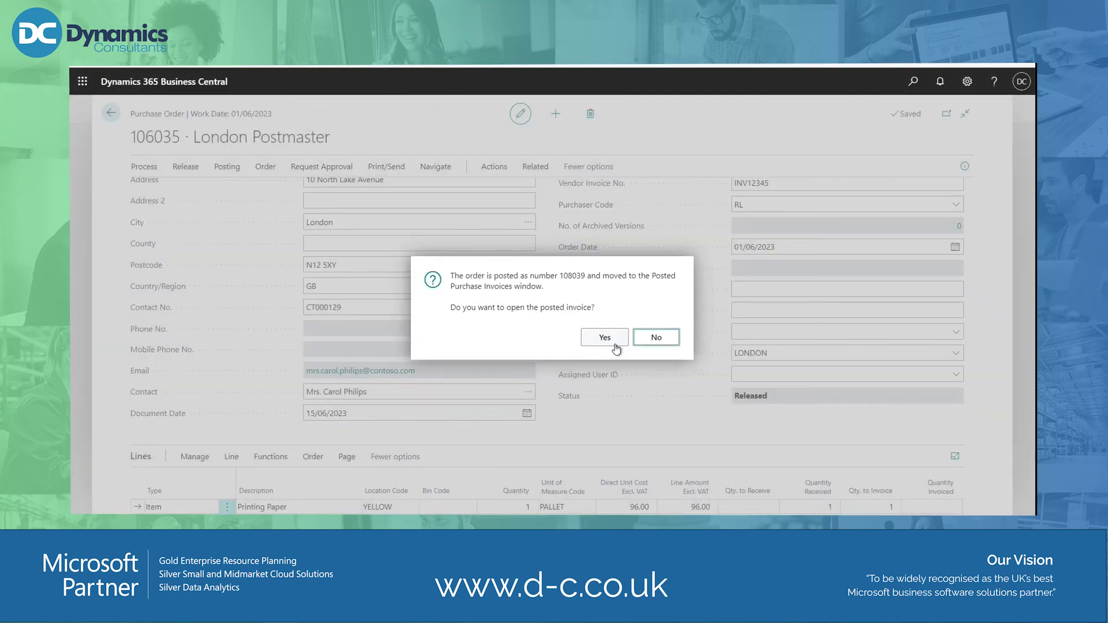
left_click(614, 345)
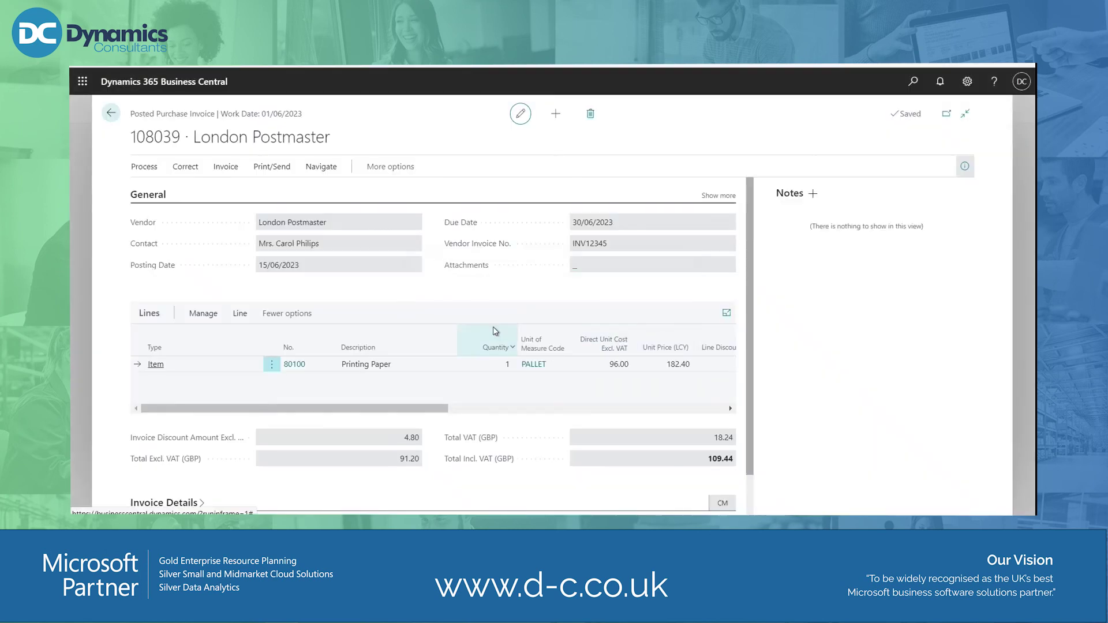
Step: Hide the FactBox pane on posted invoice 108039, then close it and the orders list
key("alt+F2")
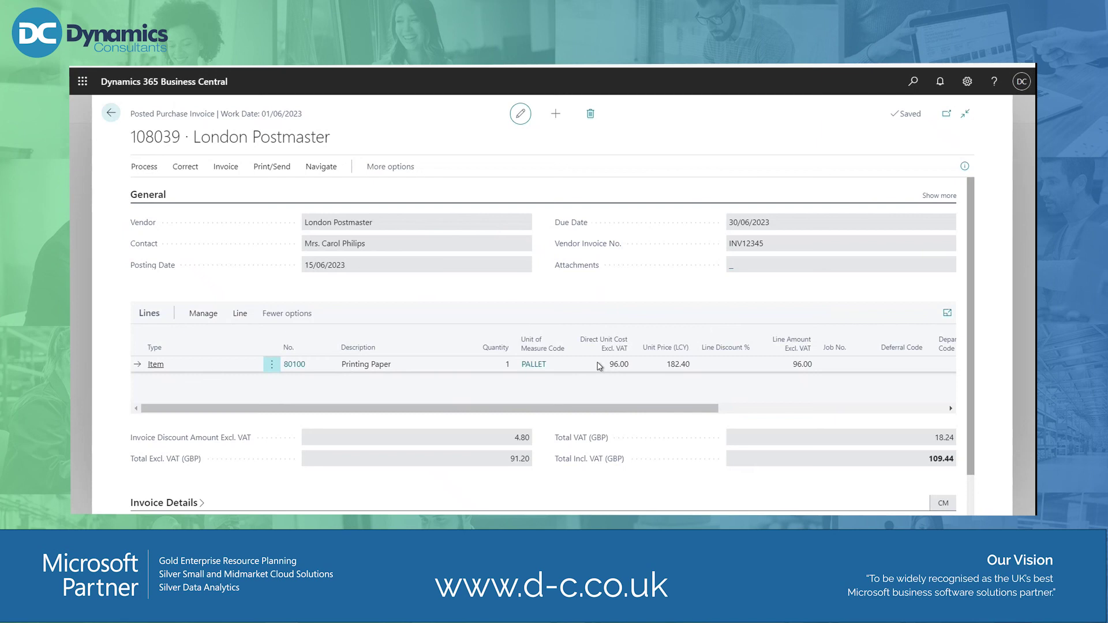
mouse_move(597, 352)
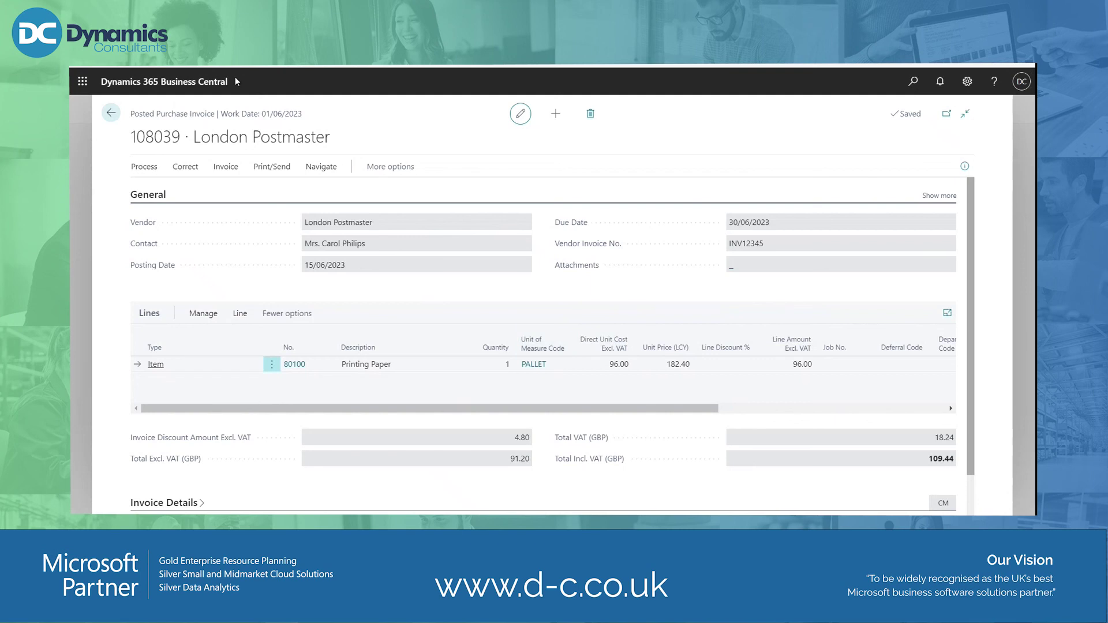
left_click(110, 114)
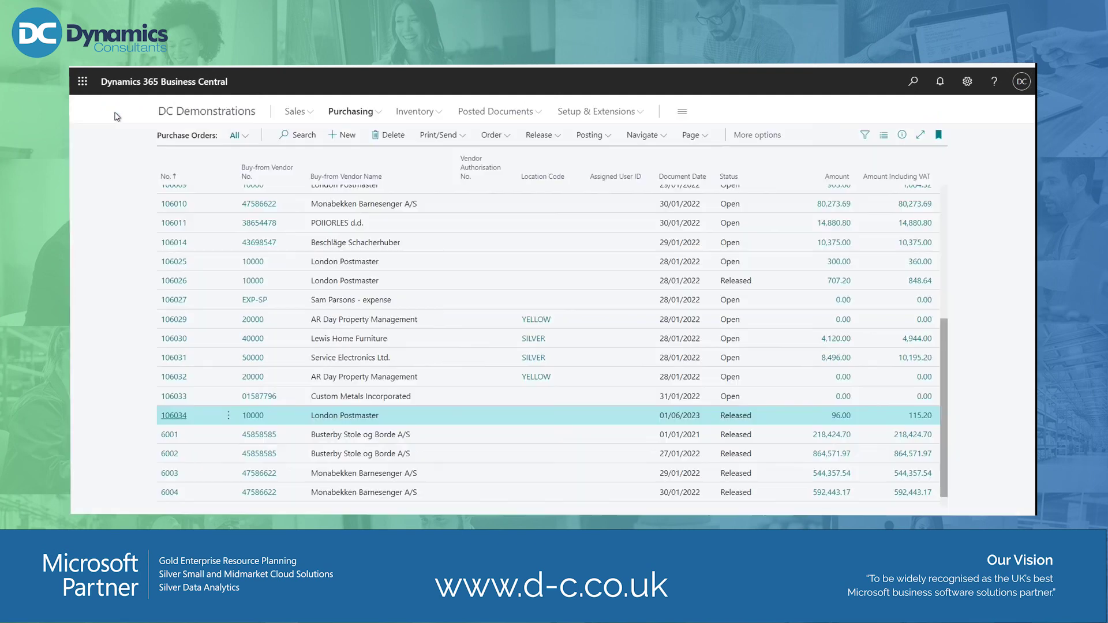
key("Escape")
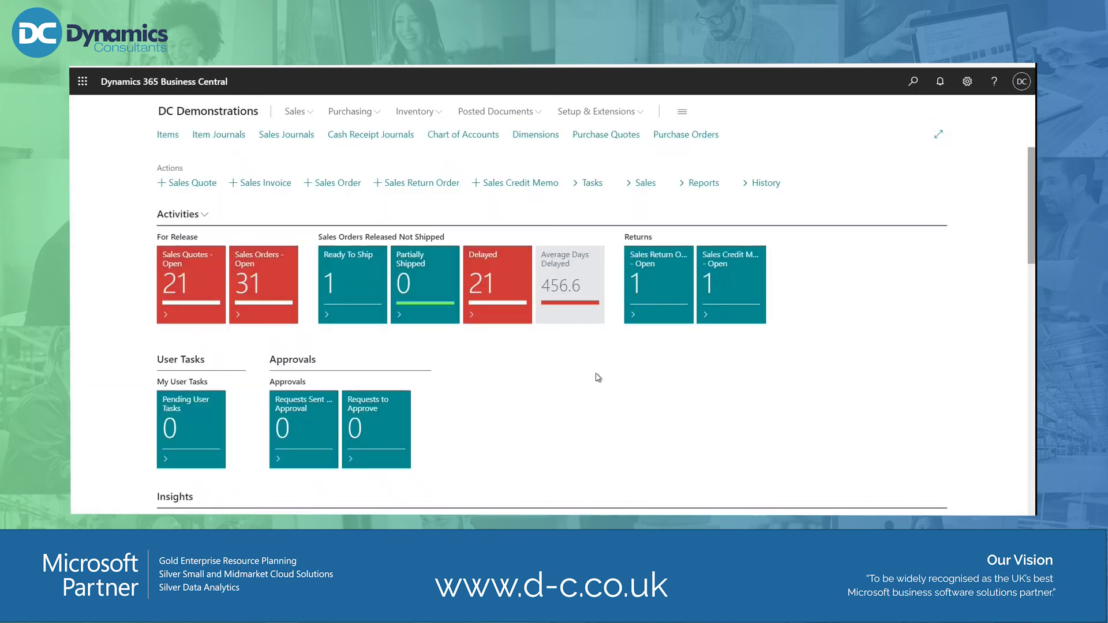